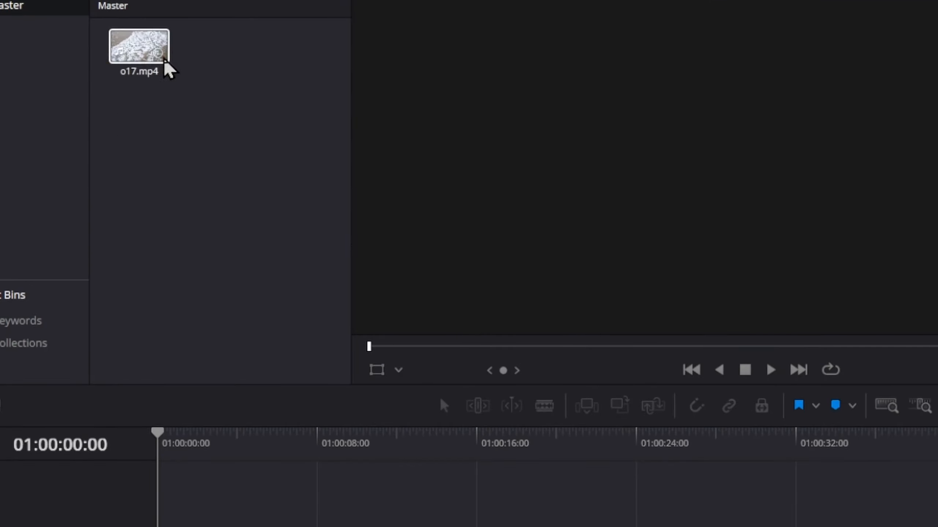
# Step: Place the o17.mp4 clip from the media pool on a new timeline, starting at 01:00:00:00
pyautogui.click(165, 78)
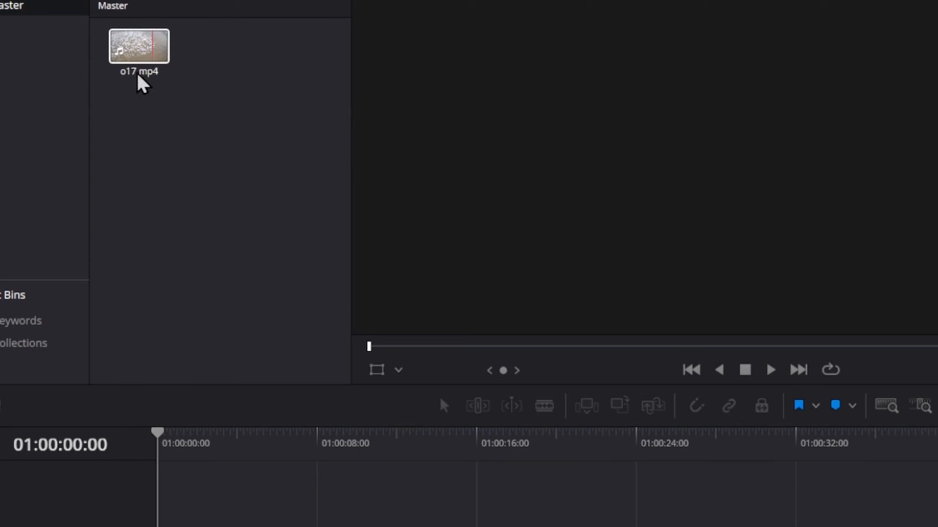
pyautogui.moveTo(138, 76); pyautogui.dragTo(306, 502)
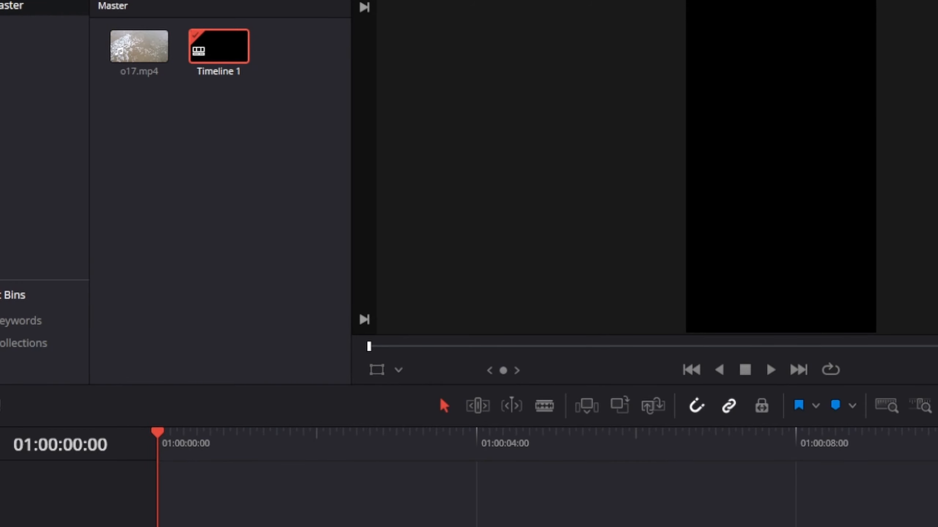
pyautogui.moveTo(247, 343); pyautogui.dragTo(282, 466)
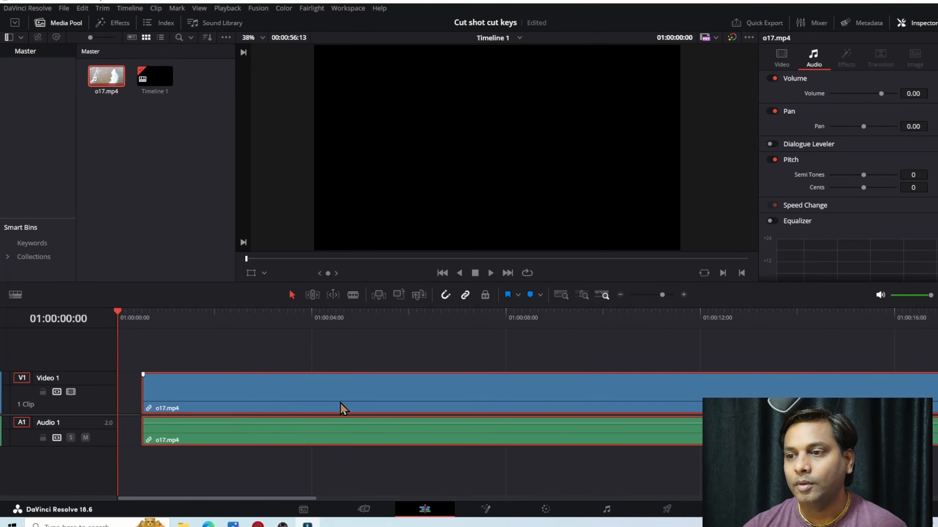
pyautogui.moveTo(336, 393); pyautogui.dragTo(316, 393)
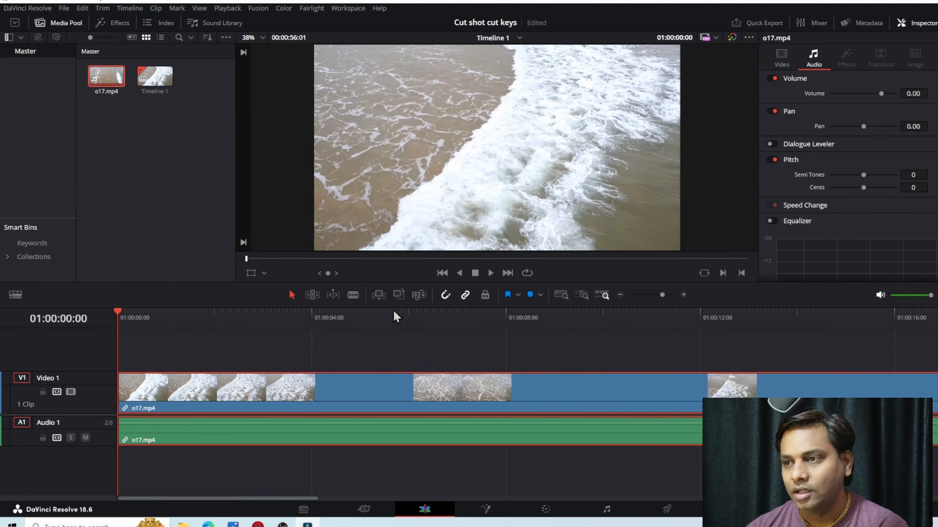
# Step: Split the o17.mp4 clip at about 6.5 seconds and delete the part after the cut
pyautogui.press('b')
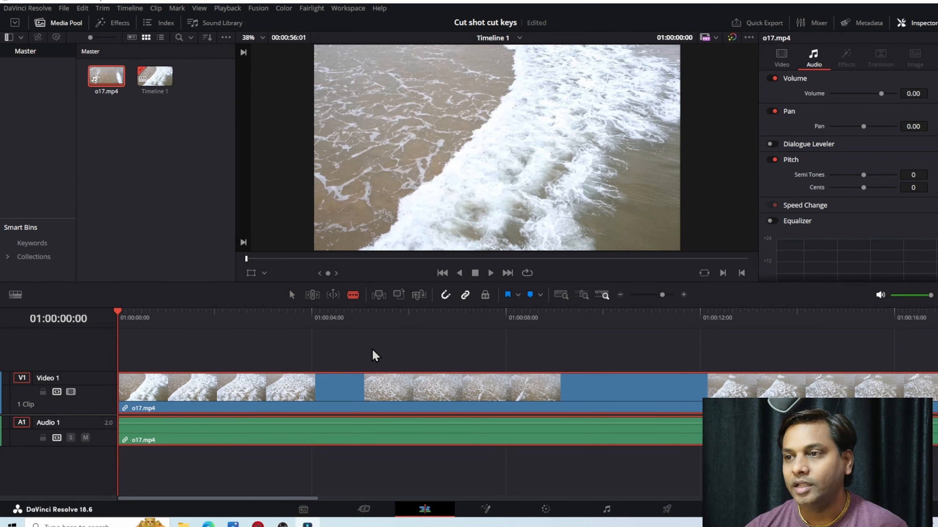
pyautogui.click(439, 382)
pyautogui.moveTo(482, 334); pyautogui.dragTo(550, 475)
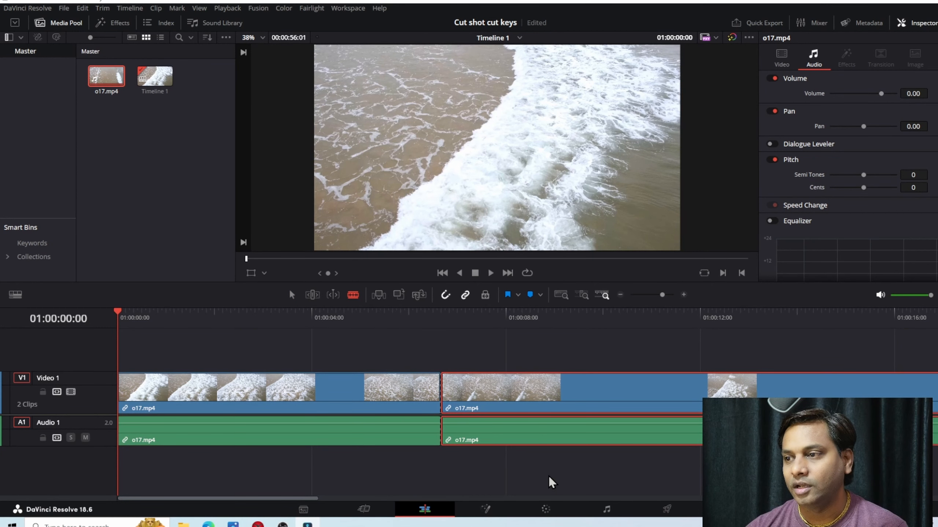
pyautogui.press('Delete')
pyautogui.press('a')
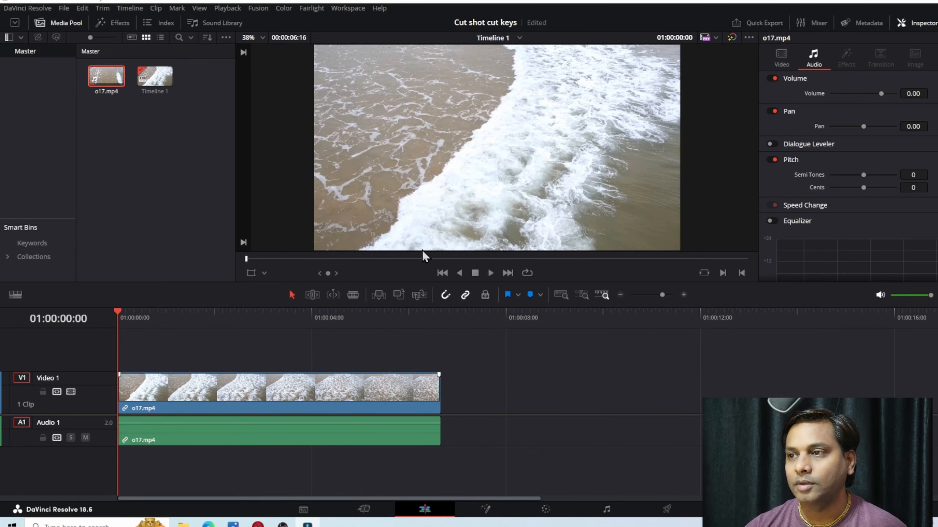
# Step: Play back the start of the trimmed clip and return the playhead to the beginning of the timeline
pyautogui.press('space')
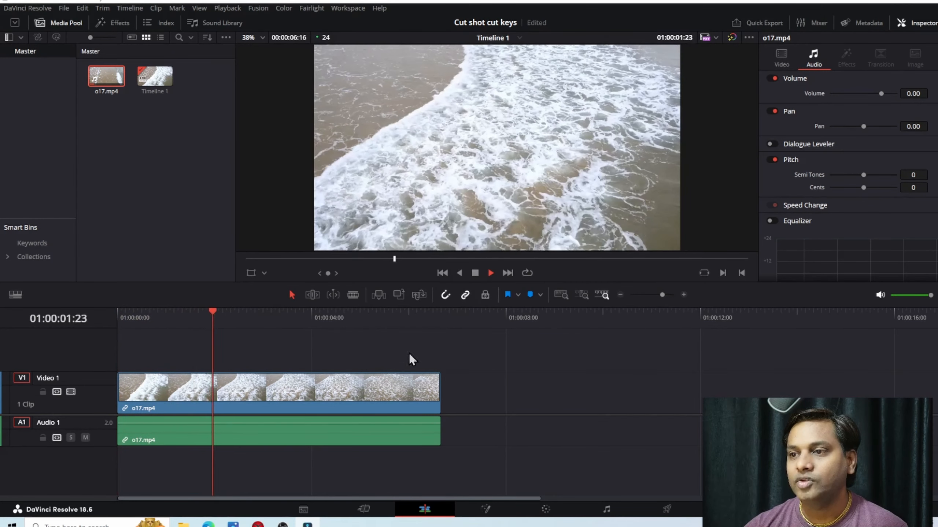
pyautogui.press('space')
pyautogui.moveTo(225, 313); pyautogui.dragTo(119, 313)
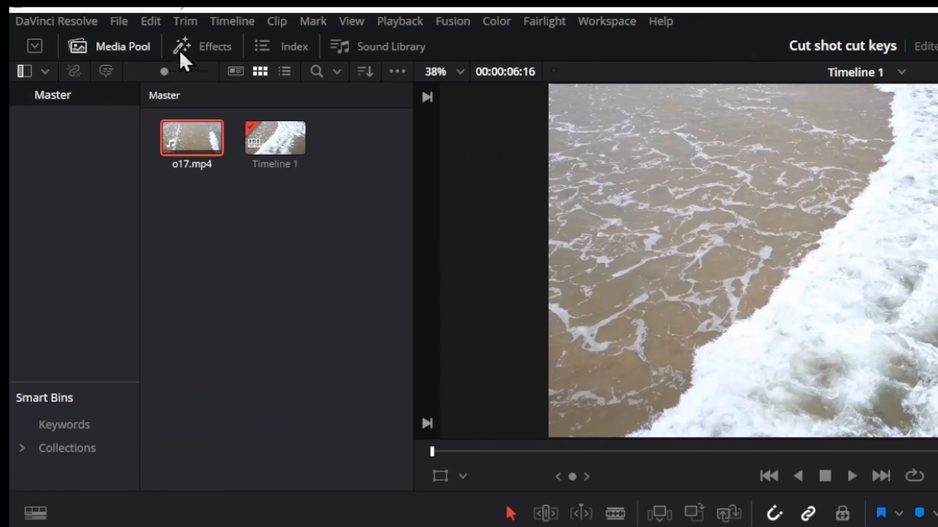
# Step: Add a Text+ title on a track above the footage, ending level with the clip, and preview it
pyautogui.click(220, 55)
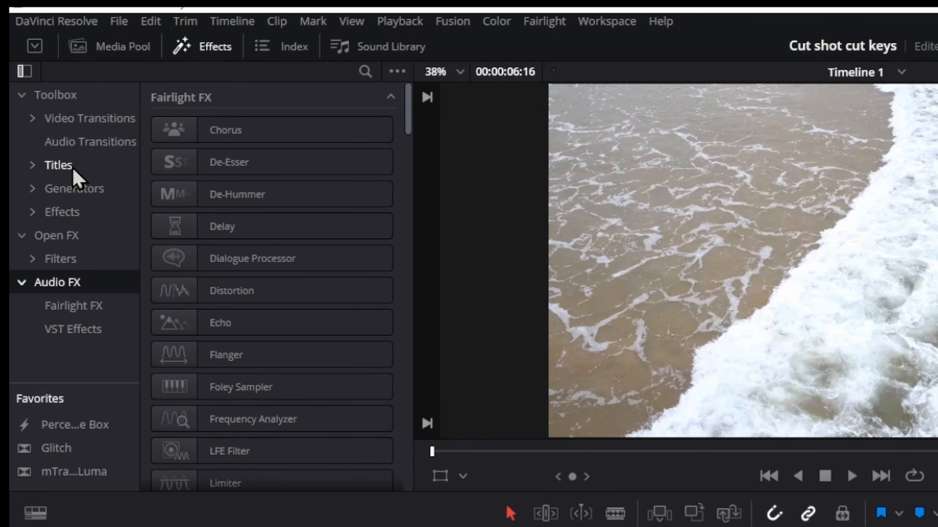
pyautogui.click(58, 169)
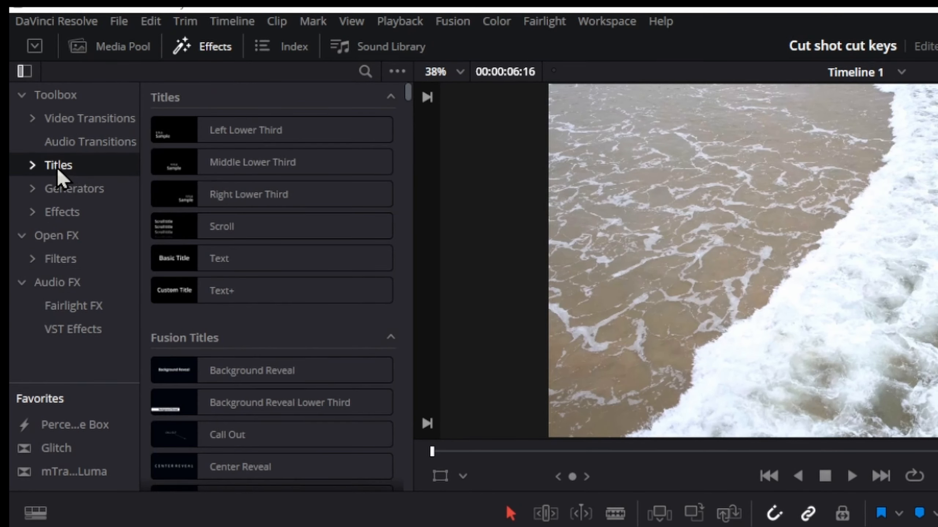
pyautogui.click(32, 165)
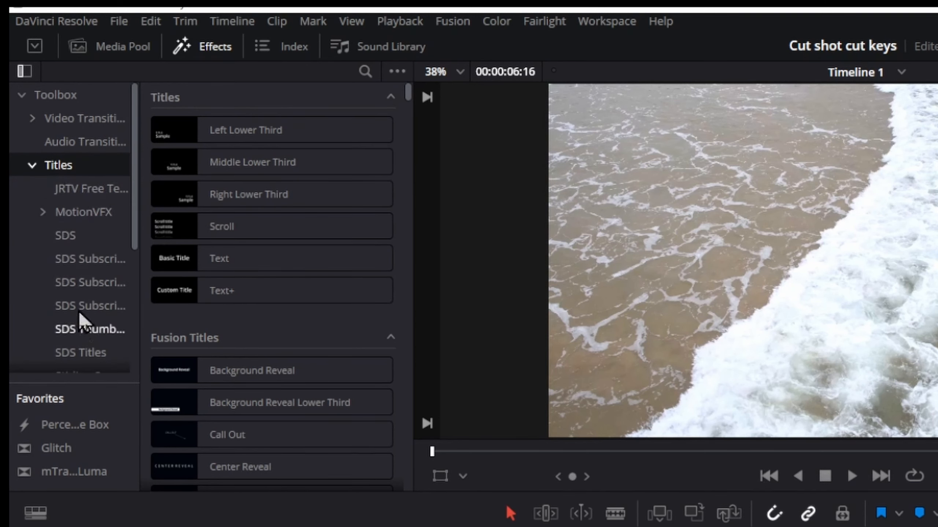
pyautogui.click(32, 166)
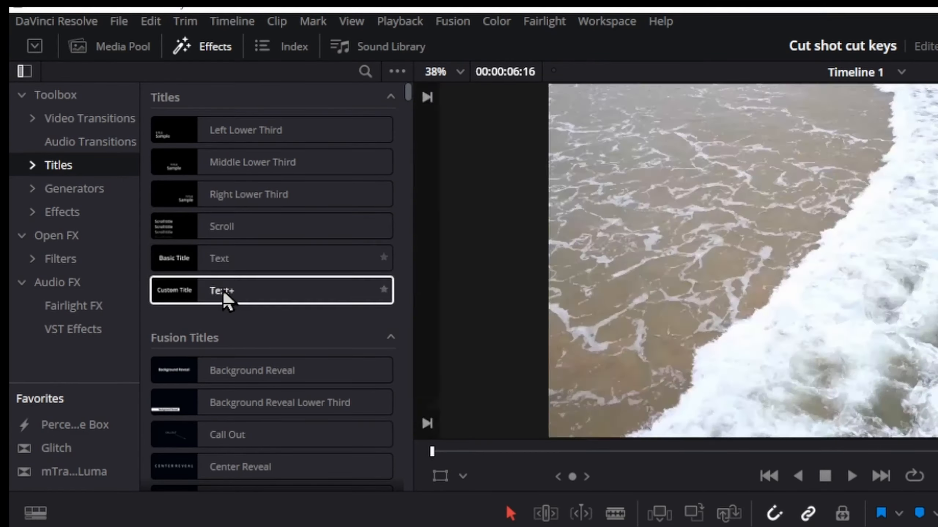
pyautogui.click(239, 259)
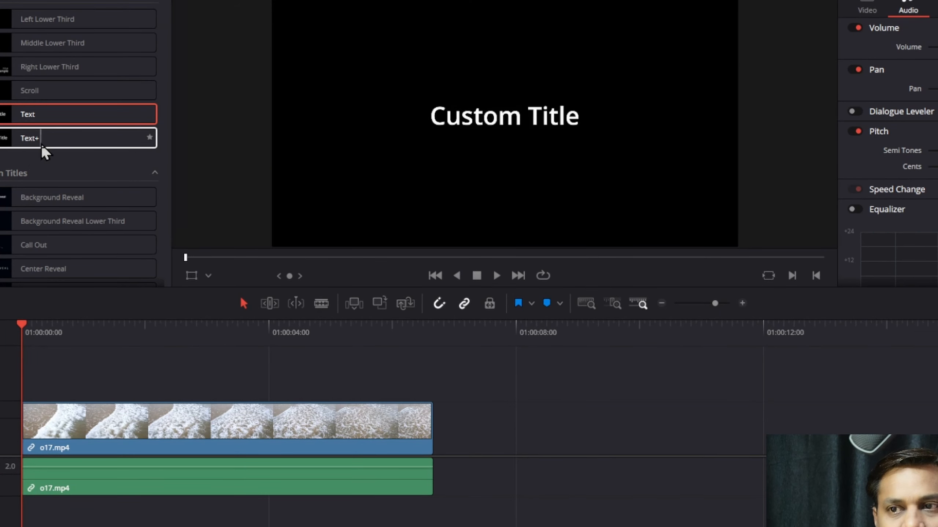
pyautogui.moveTo(44, 139); pyautogui.dragTo(128, 366)
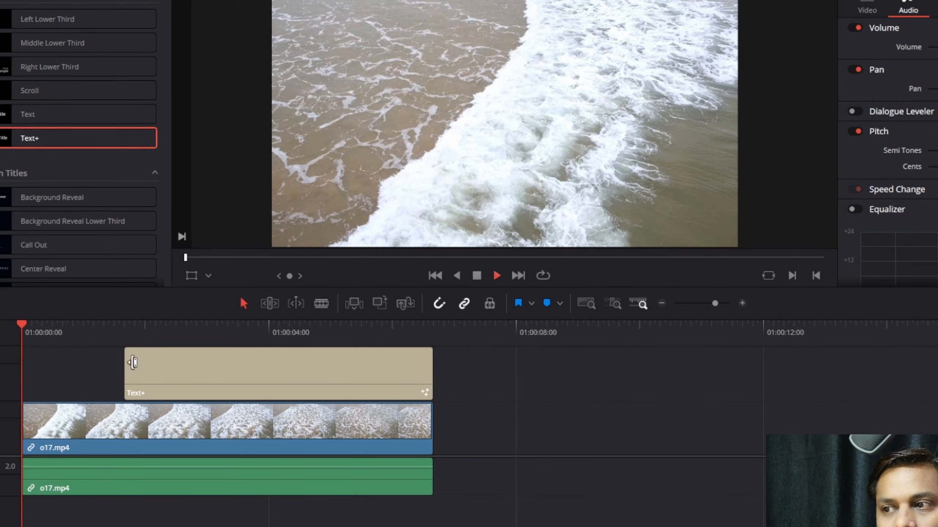
pyautogui.press('space')
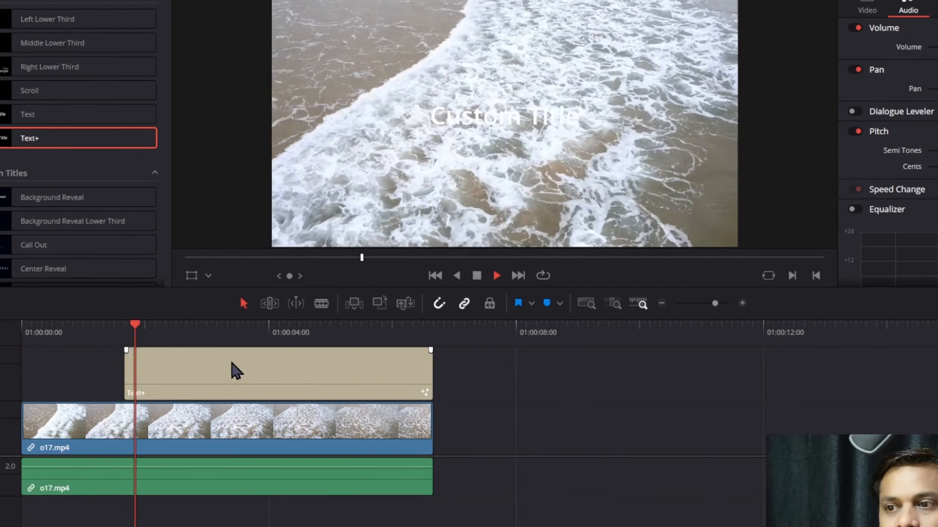
pyautogui.press('space')
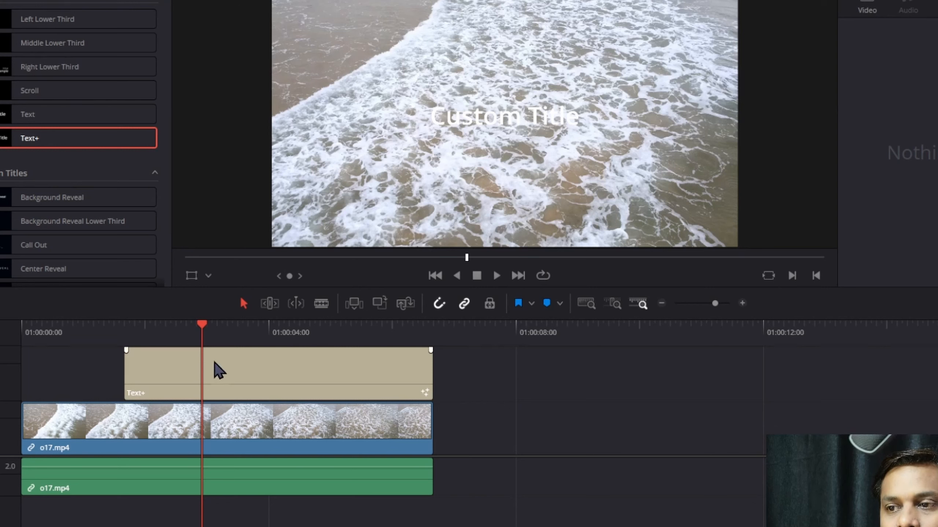
# Step: Replace the Text+ title's placeholder text with WELCOME
pyautogui.click(236, 375)
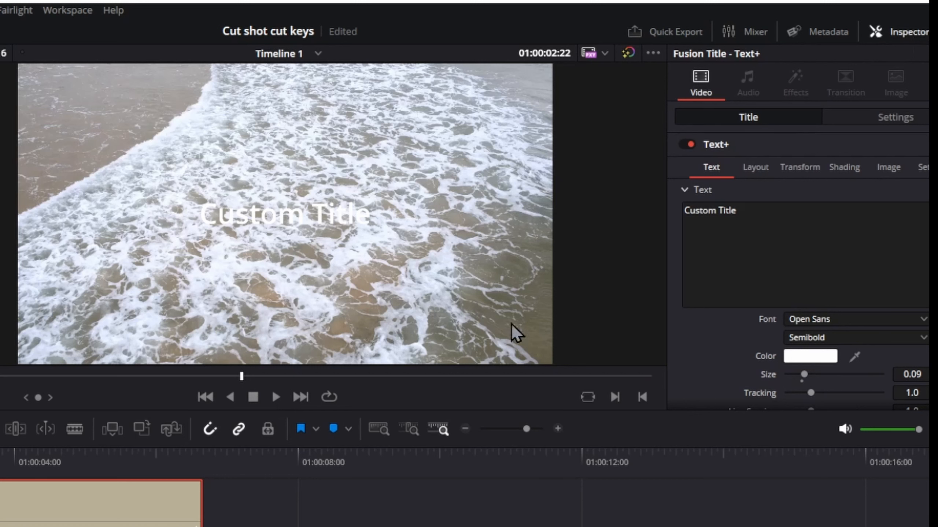
pyautogui.moveTo(763, 213); pyautogui.dragTo(665, 210)
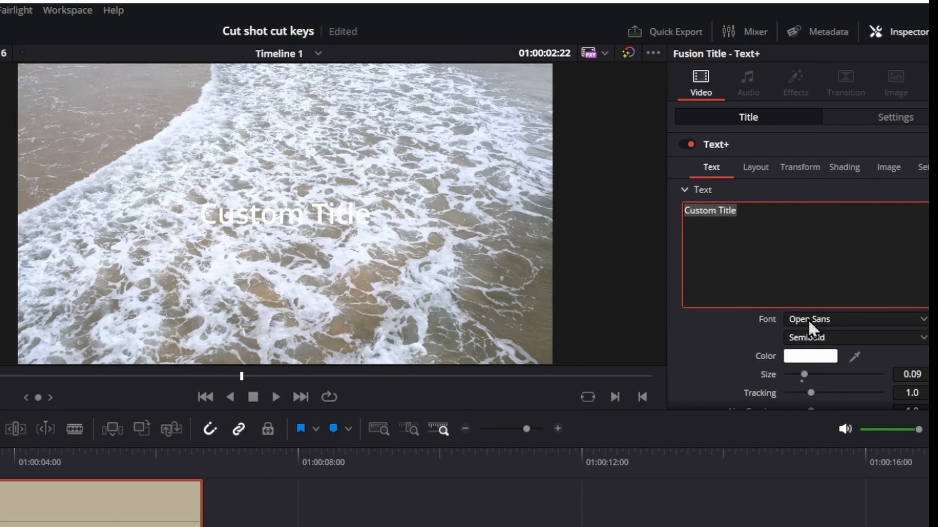
pyautogui.press('BackSpace')
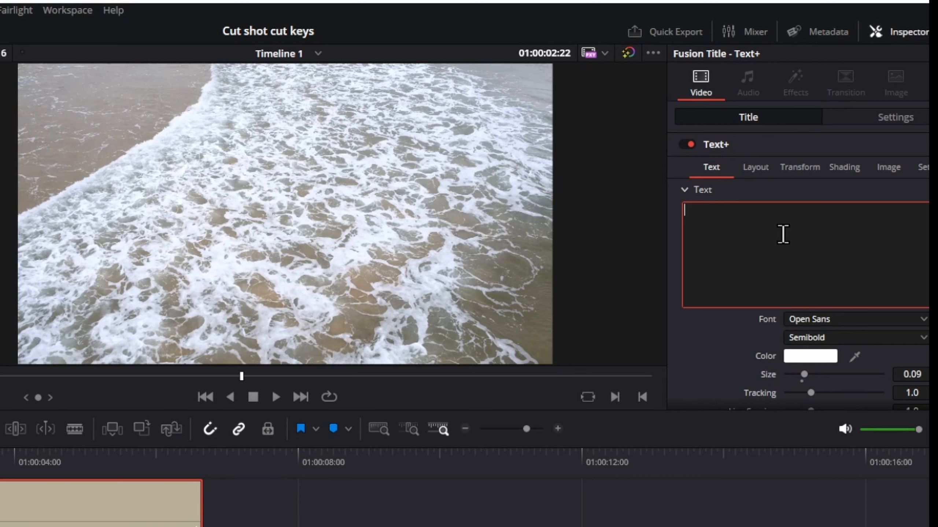
pyautogui.write('WEEL')
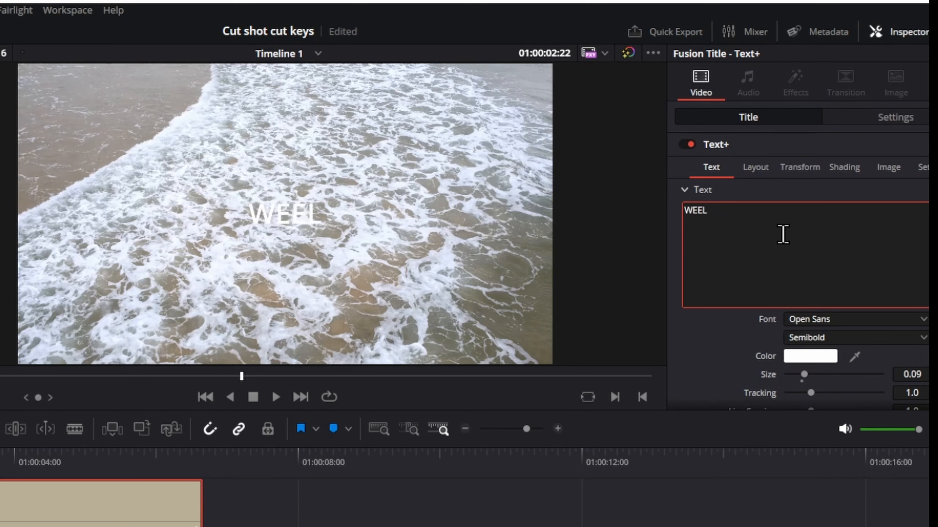
pyautogui.press('BackSpace')
pyautogui.press('BackSpace')
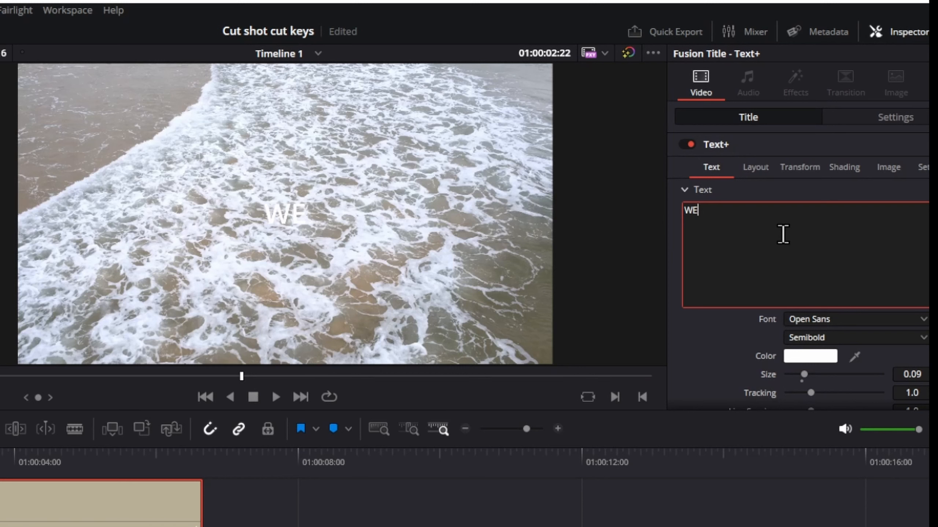
pyautogui.write('LCOME')
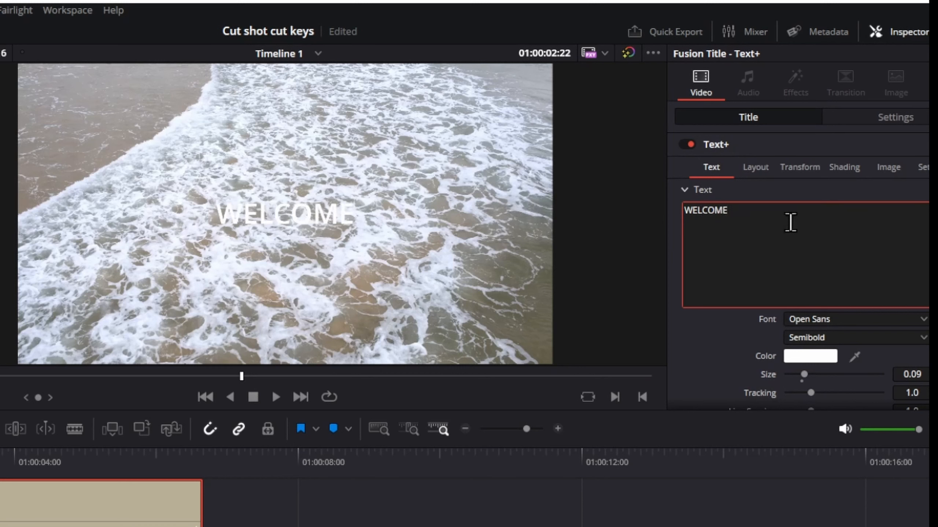
# Step: Leave the title text entry and play back the WELCOME title over the footage
pyautogui.moveTo(753, 213); pyautogui.dragTo(657, 216)
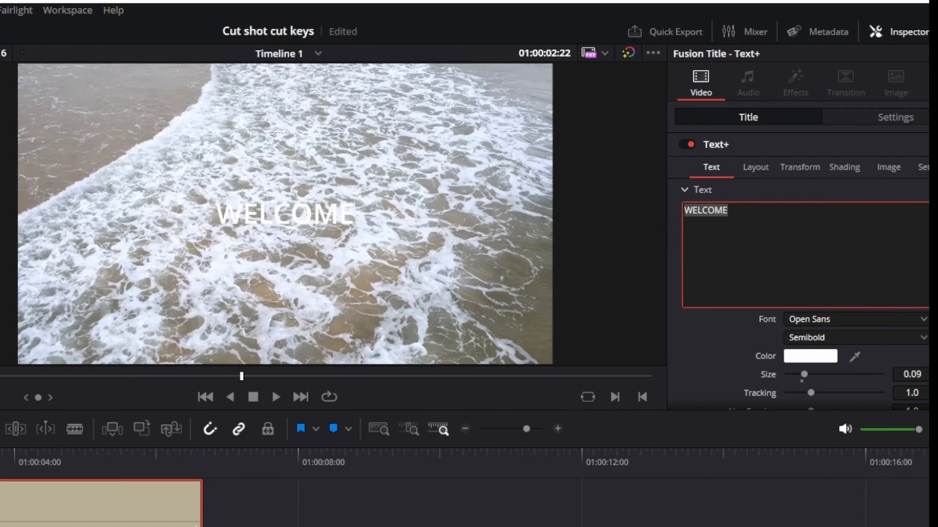
pyautogui.press('Escape')
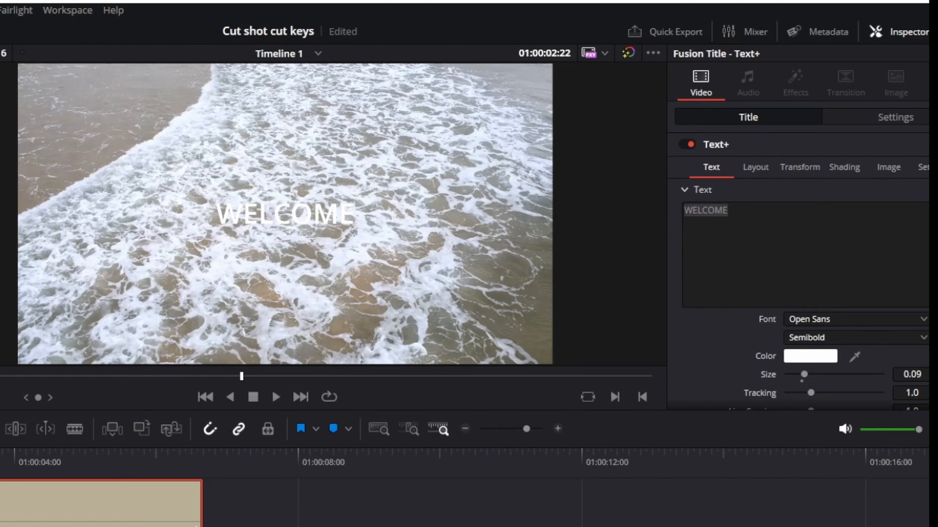
pyautogui.press('space')
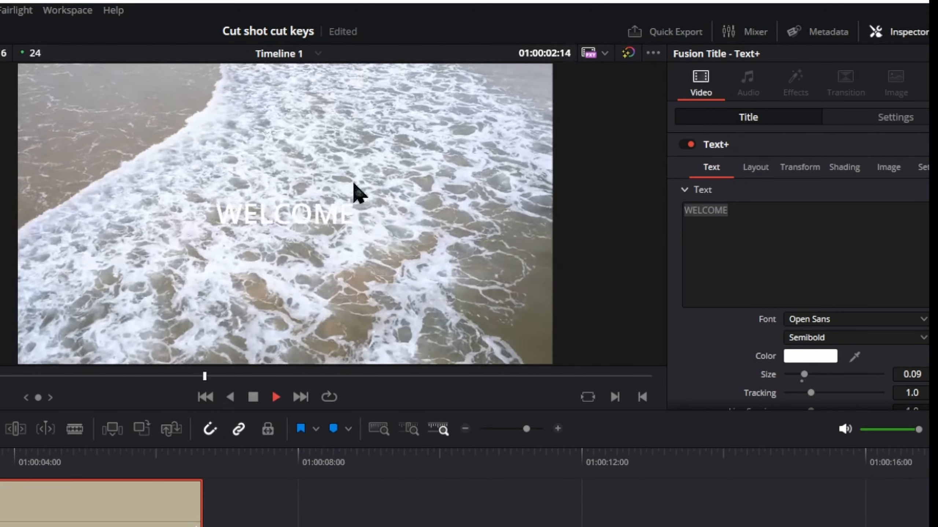
pyautogui.press('space')
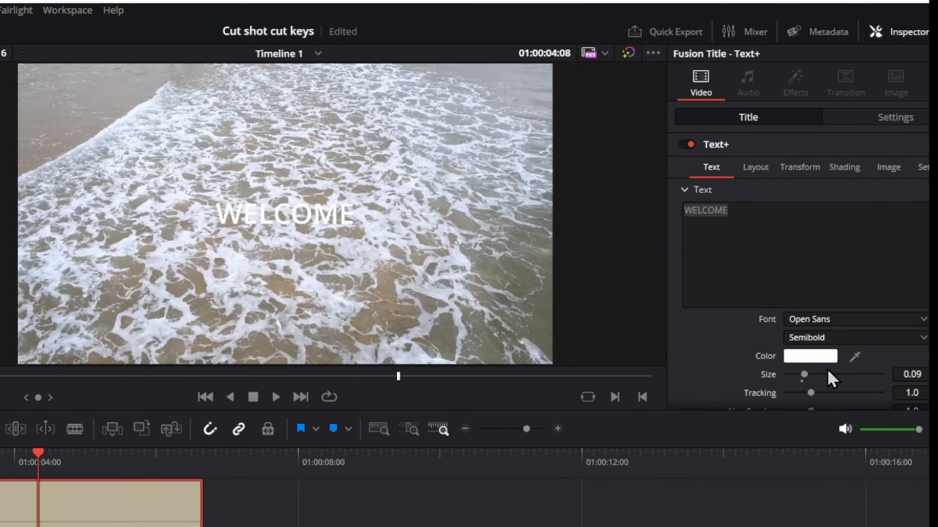
# Step: Set the WELCOME title's colour to black (#000000)
pyautogui.scroll(-3, 920, 248)
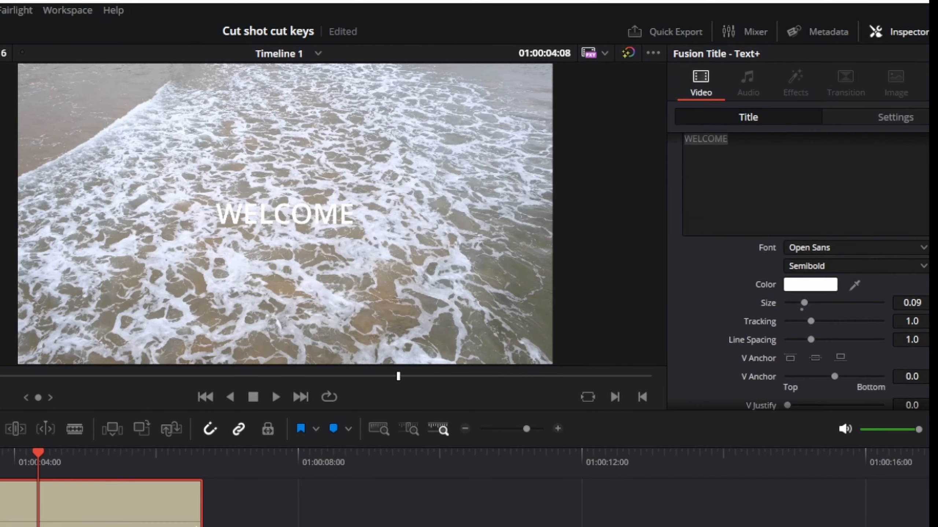
pyautogui.click(814, 287)
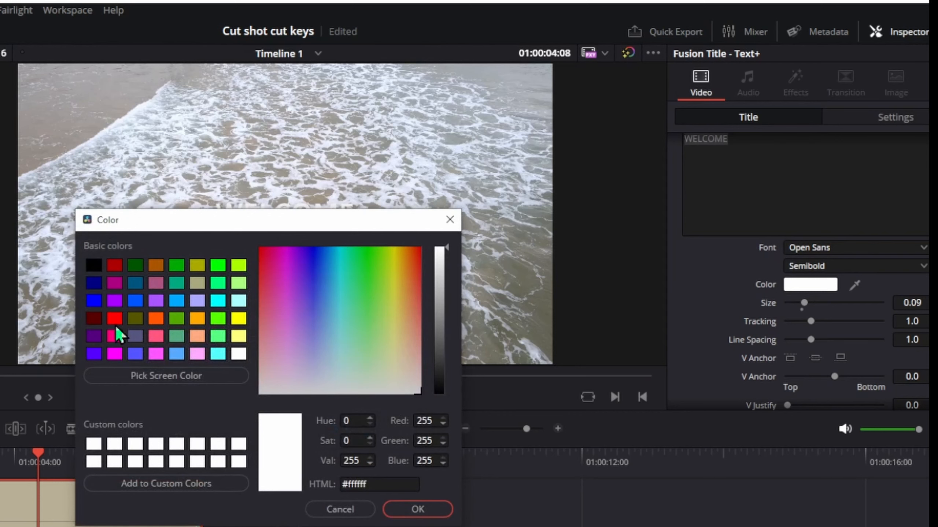
pyautogui.click(94, 266)
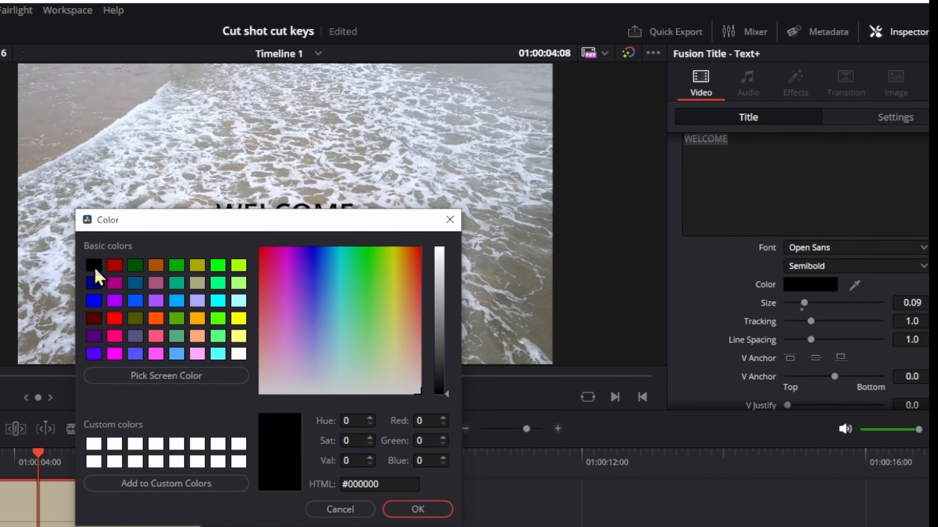
pyautogui.click(435, 513)
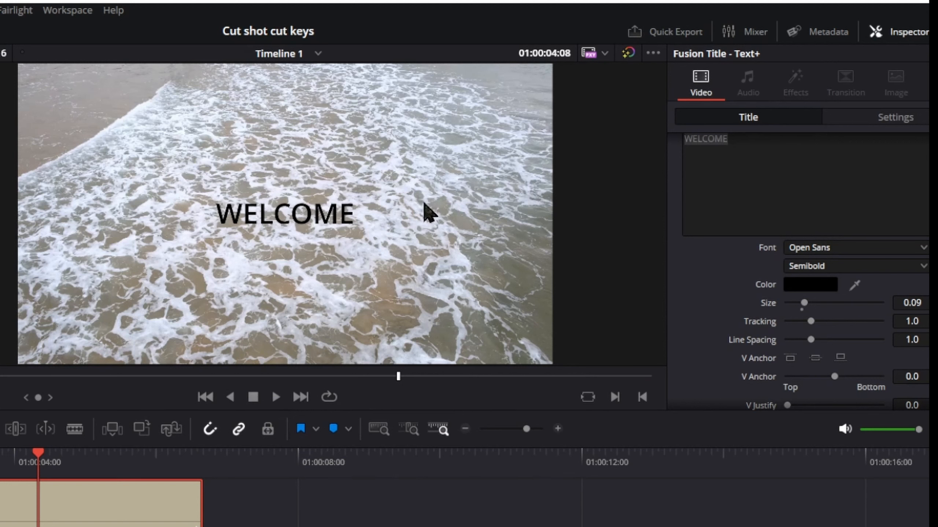
# Step: Set the title's font to PMingLiU-ExtB and its line spacing to 1.009
pyautogui.click(770, 251)
pyautogui.click(849, 248)
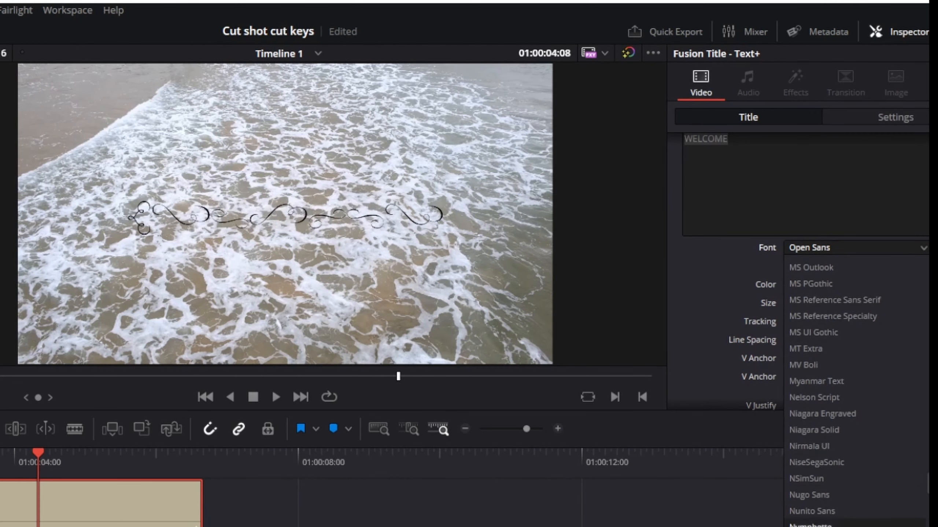
pyautogui.scroll(-5, 803, 443)
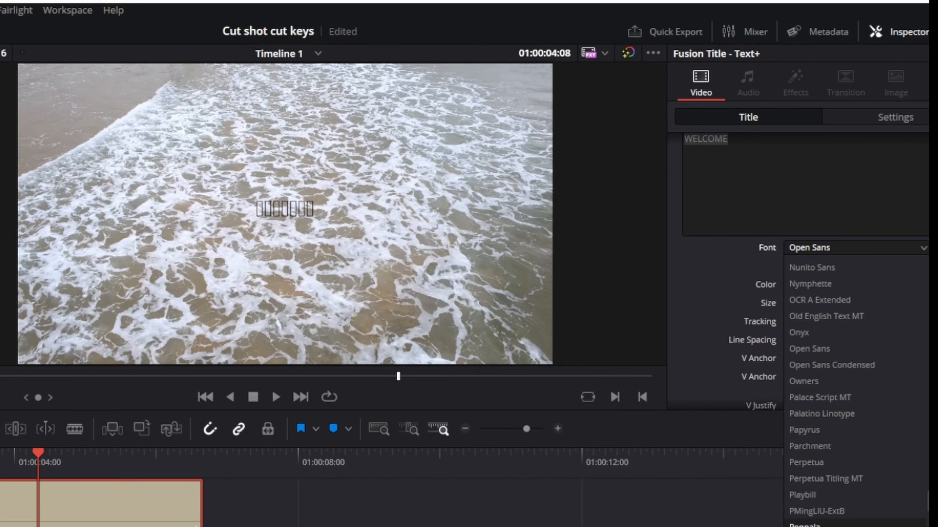
pyautogui.click(814, 512)
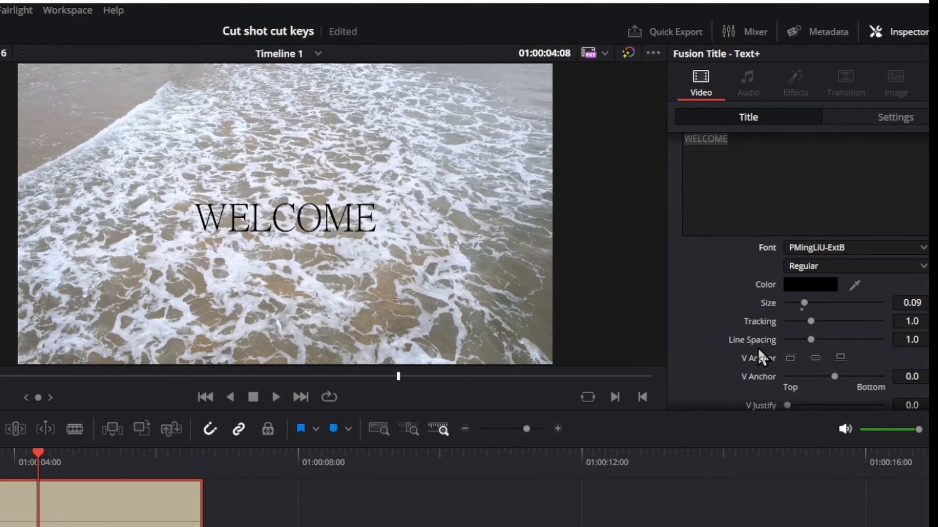
pyautogui.moveTo(909, 336); pyautogui.dragTo(912, 339)
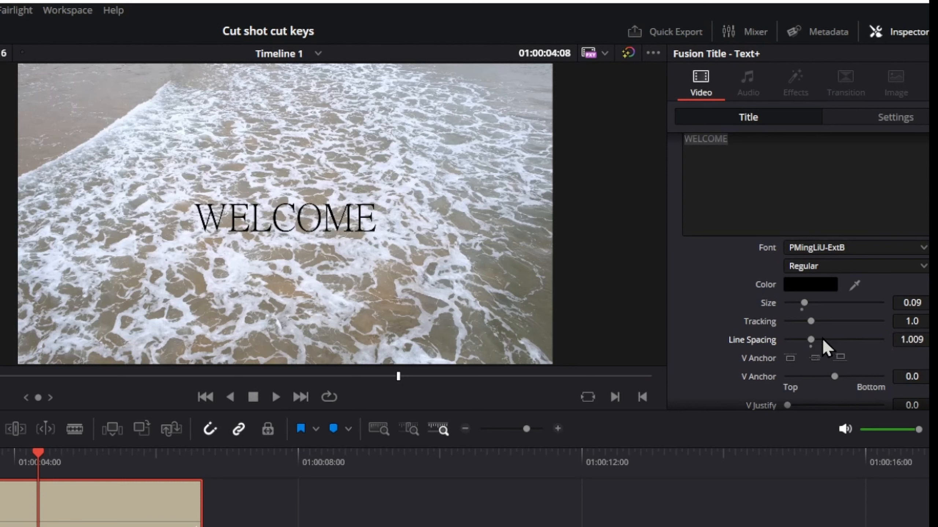
# Step: Set the WELCOME title's size to 0.149 and its tracking to 1.212
pyautogui.moveTo(810, 343)
pyautogui.mouseDown()
pyautogui.moveTo(821, 345)
pyautogui.moveTo(811, 343)
pyautogui.mouseUp()
pyautogui.click(728, 155)
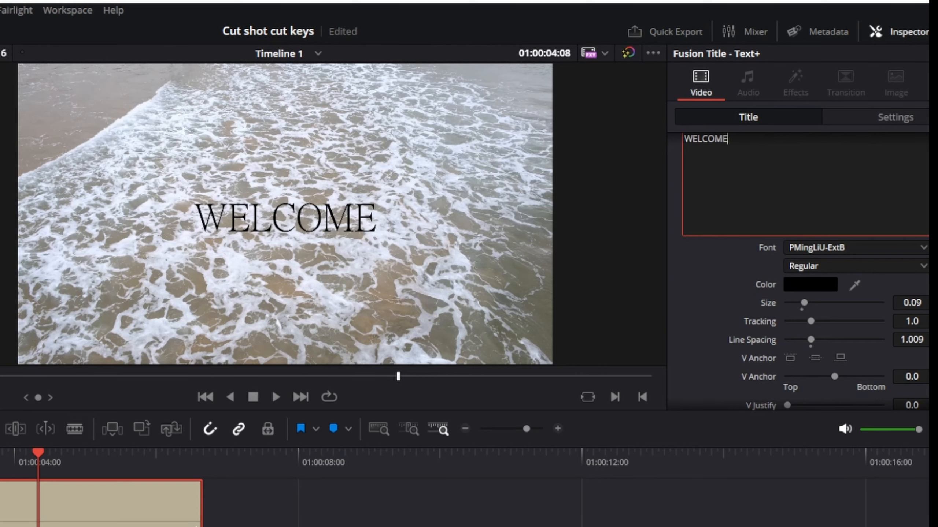
pyautogui.scroll(-3, 805, 269)
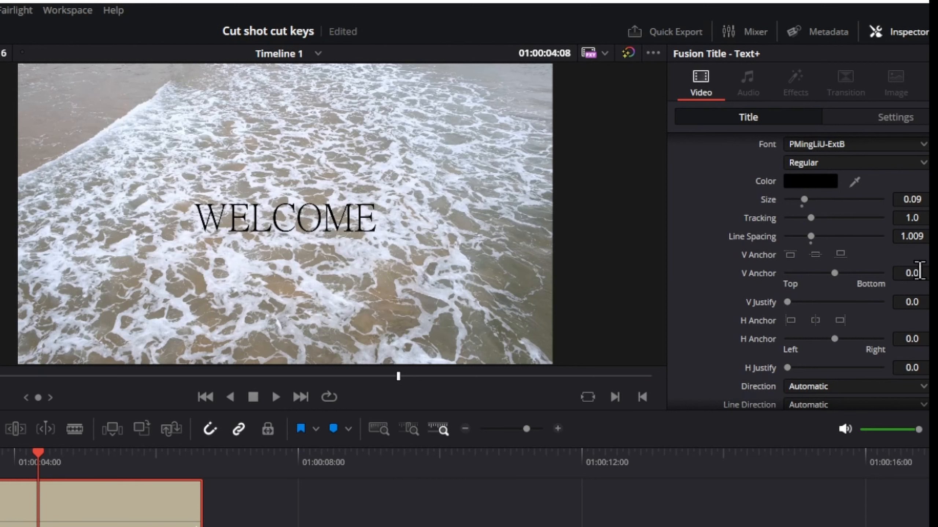
pyautogui.scroll(4, 883, 254)
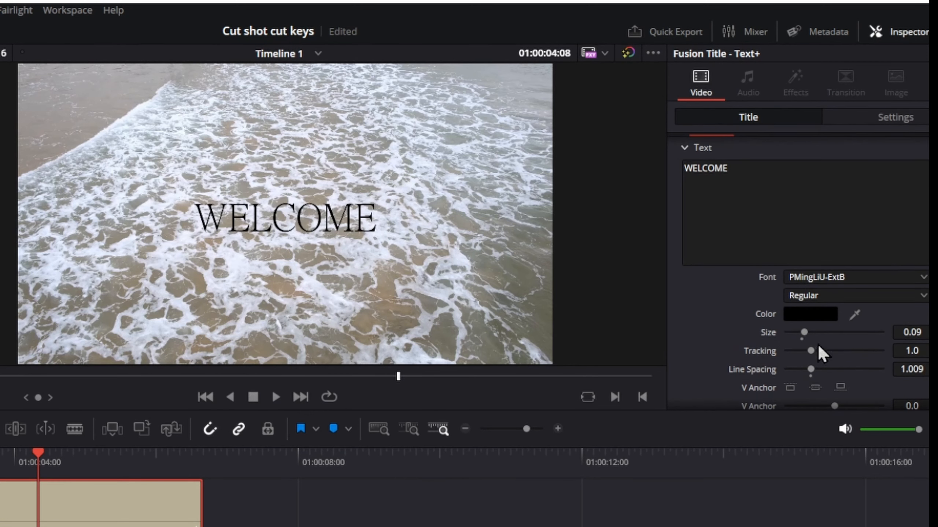
pyautogui.moveTo(916, 330); pyautogui.dragTo(934, 350)
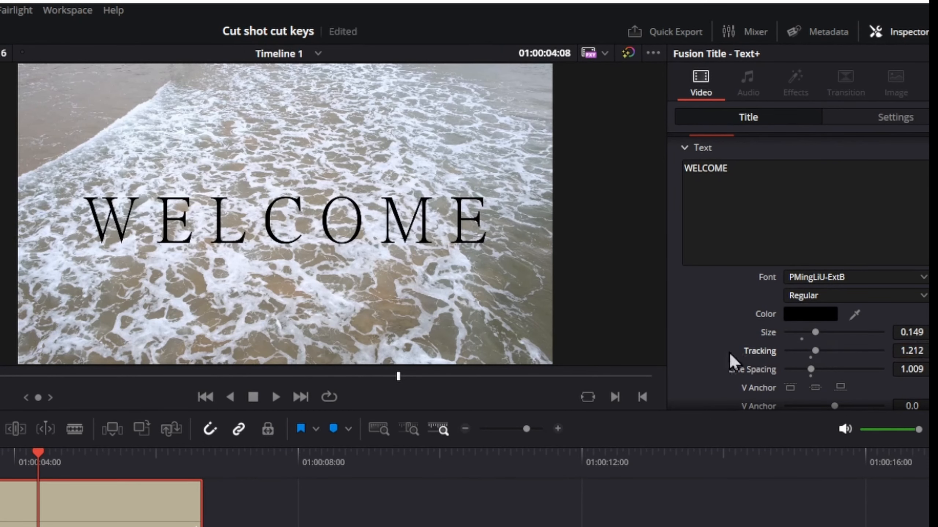
# Step: Change the title's font to Open Sans, browse the font list further, and switch it to Bradley Hand ITC
pyautogui.click(842, 277)
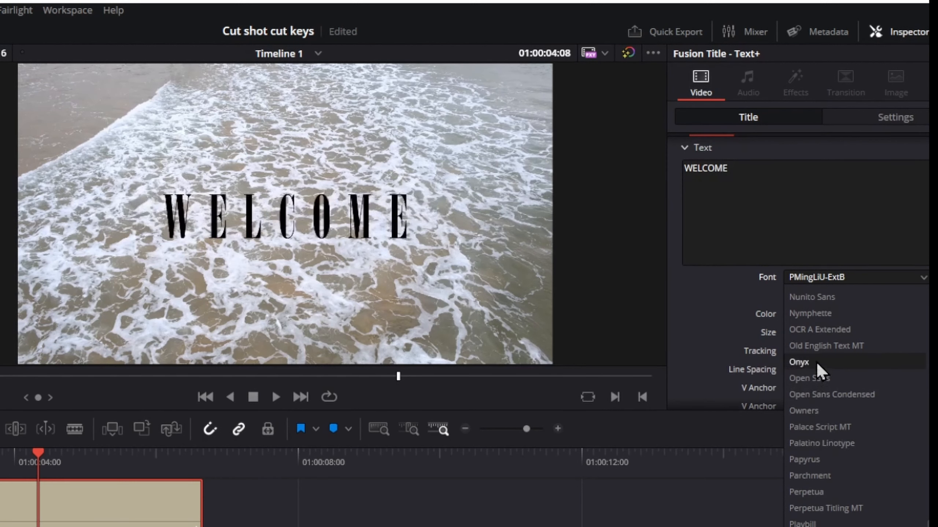
pyautogui.click(818, 378)
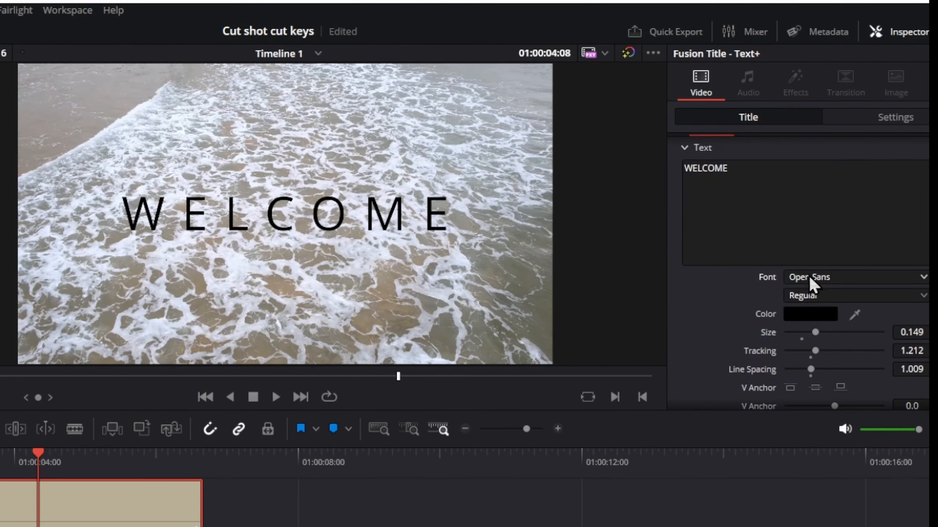
pyautogui.scroll(-4, 804, 284)
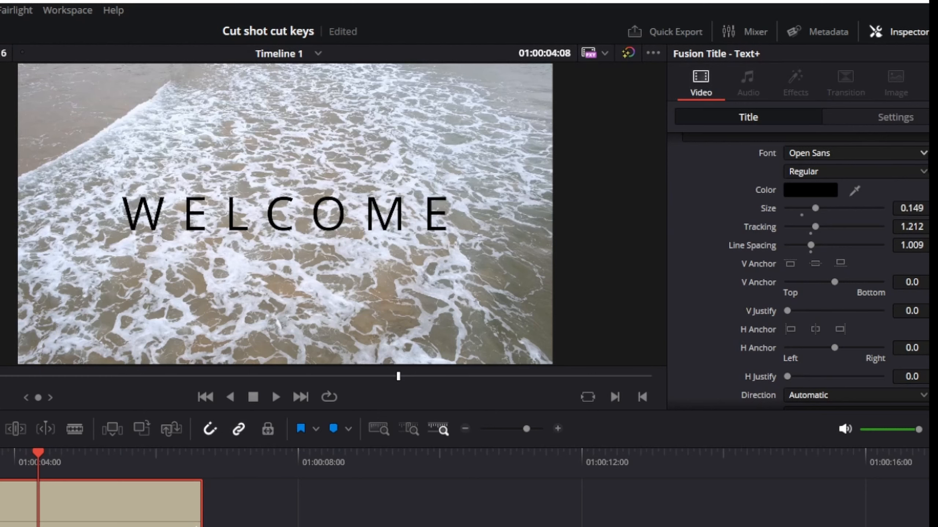
pyautogui.click(923, 152)
pyautogui.scroll(-18, 837, 275)
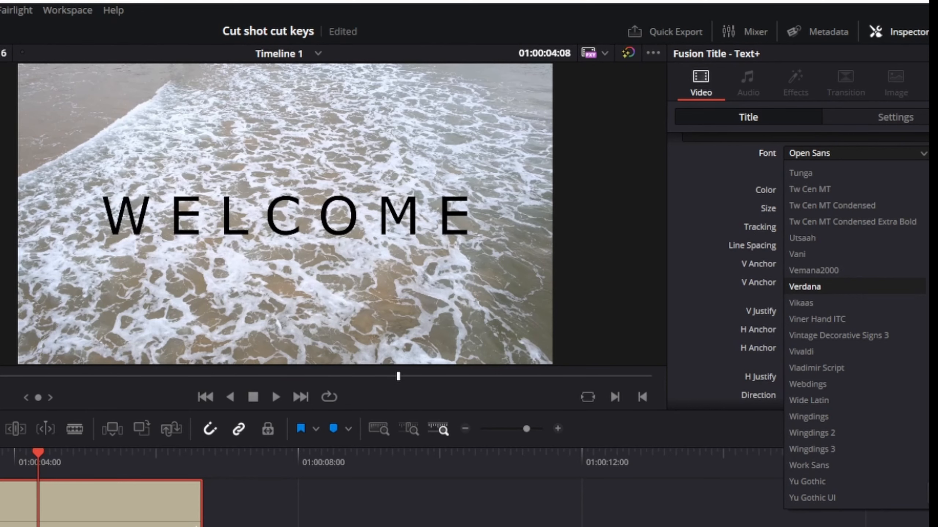
pyautogui.scroll(20, 823, 287)
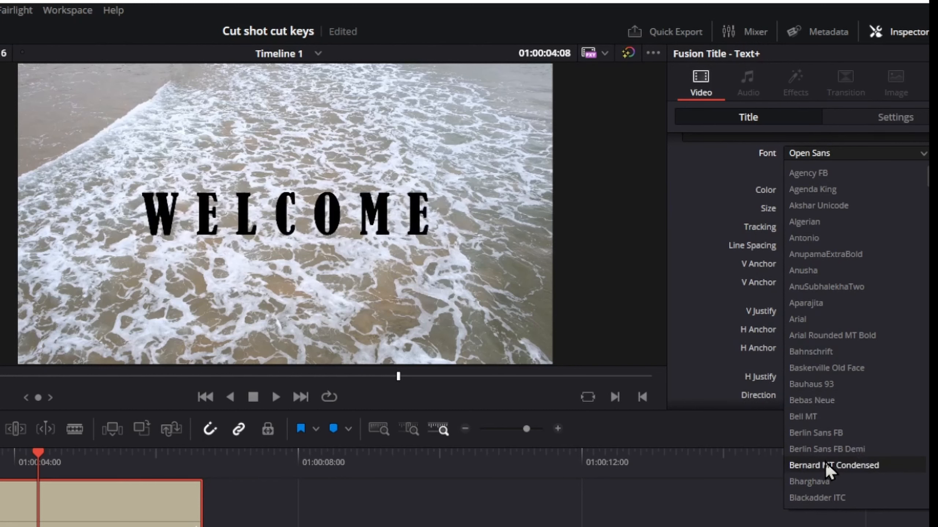
pyautogui.scroll(-3, 825, 464)
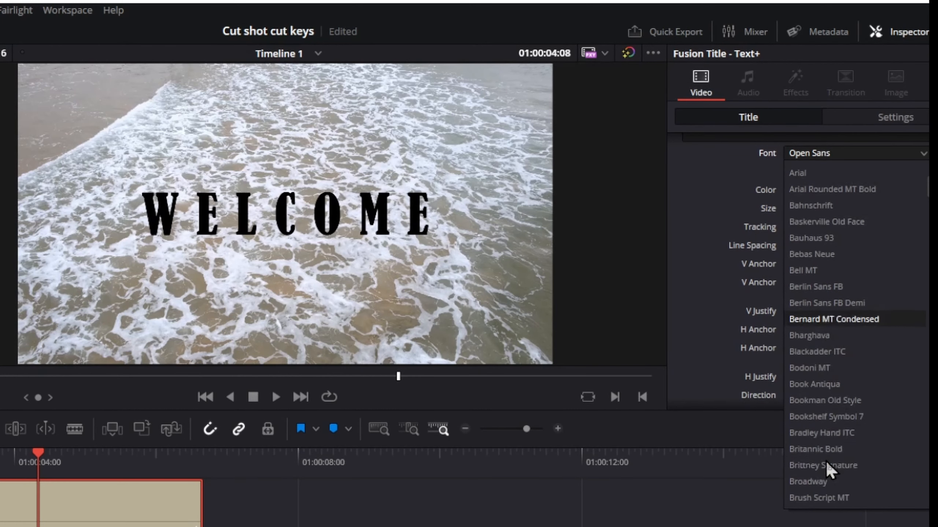
pyautogui.click(826, 436)
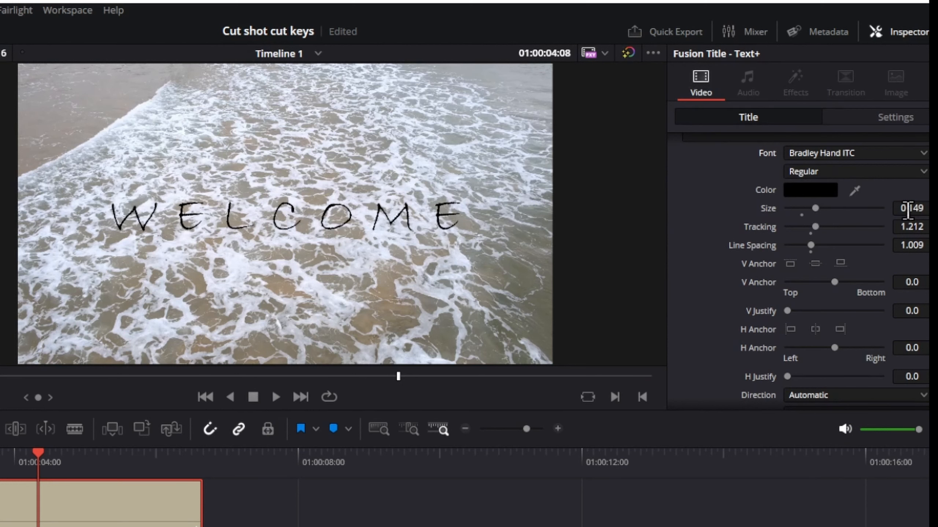
# Step: Set the title's transform zoom to 1.120 on both axes
pyautogui.click(758, 127)
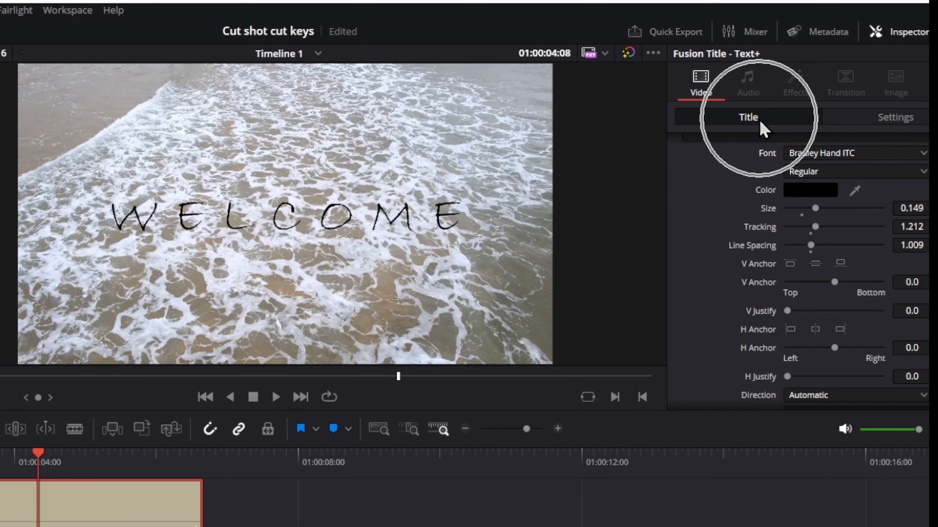
pyautogui.click(889, 117)
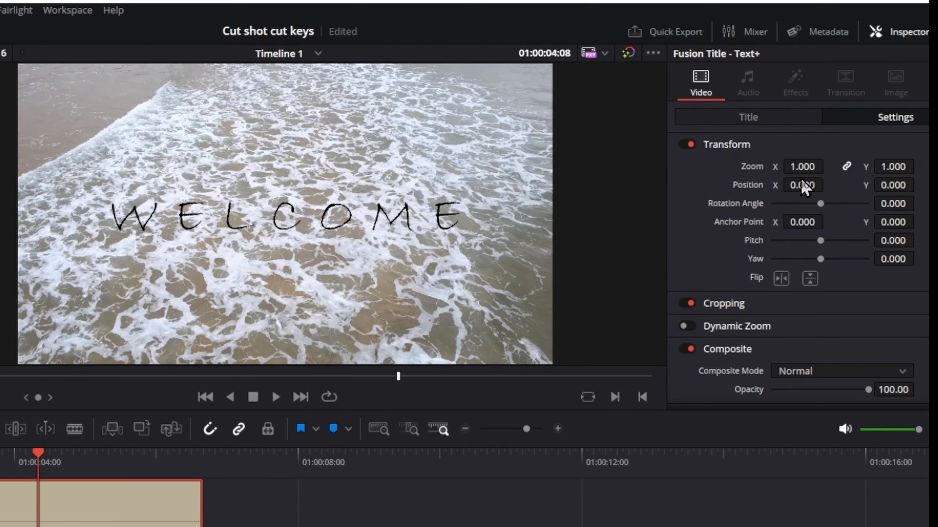
pyautogui.moveTo(803, 167); pyautogui.dragTo(825, 167)
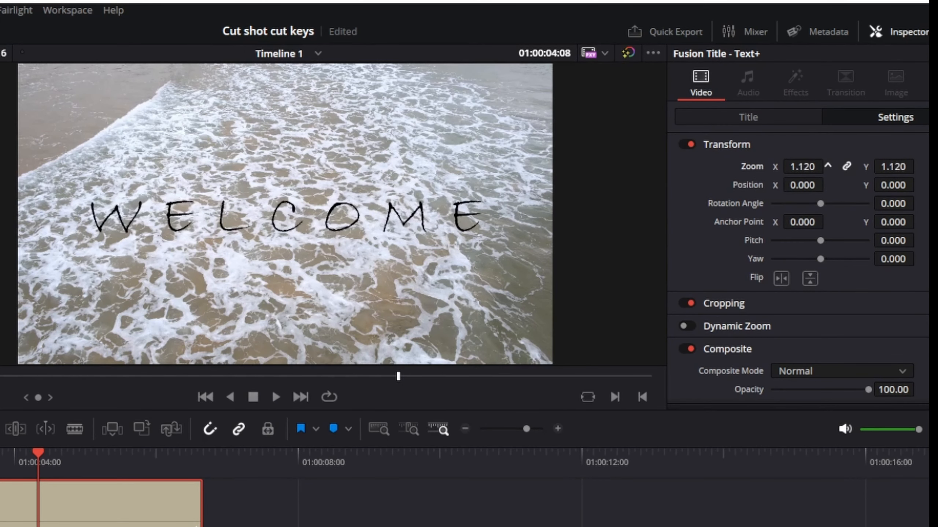
# Step: Set the title's font to Berlin Sans FB Demi, leaving the text direction on Automatic
pyautogui.click(794, 115)
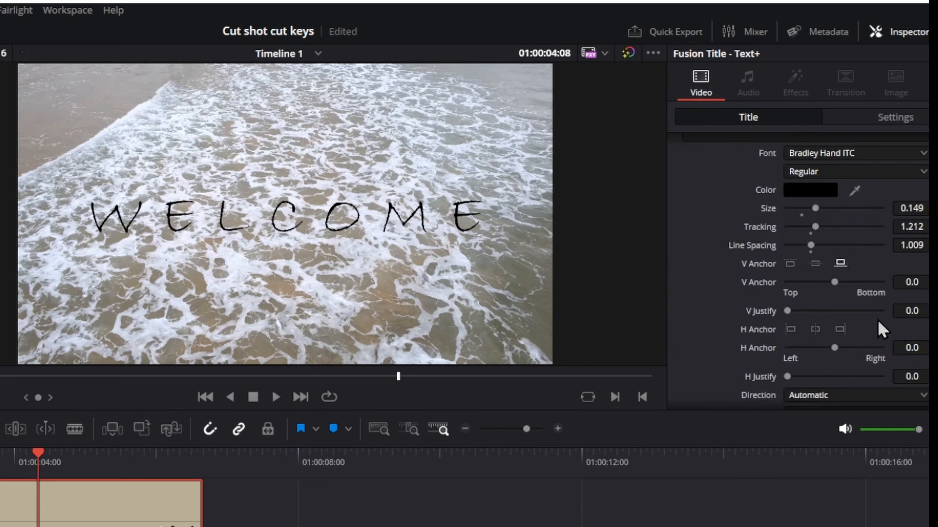
pyautogui.click(918, 398)
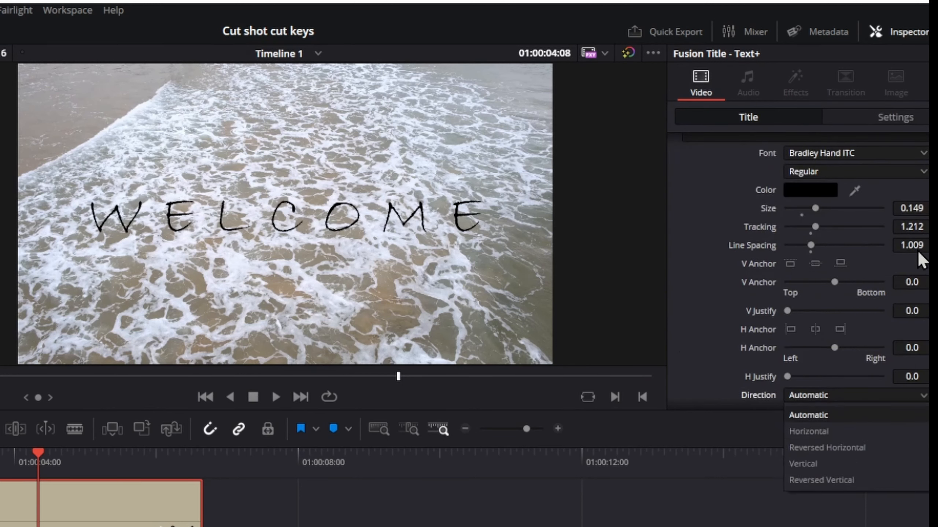
pyautogui.click(743, 128)
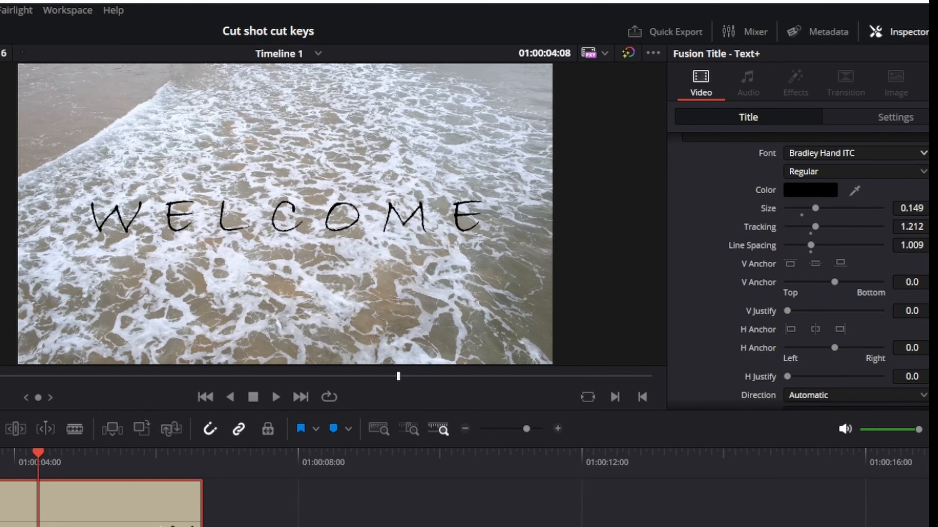
pyautogui.click(923, 153)
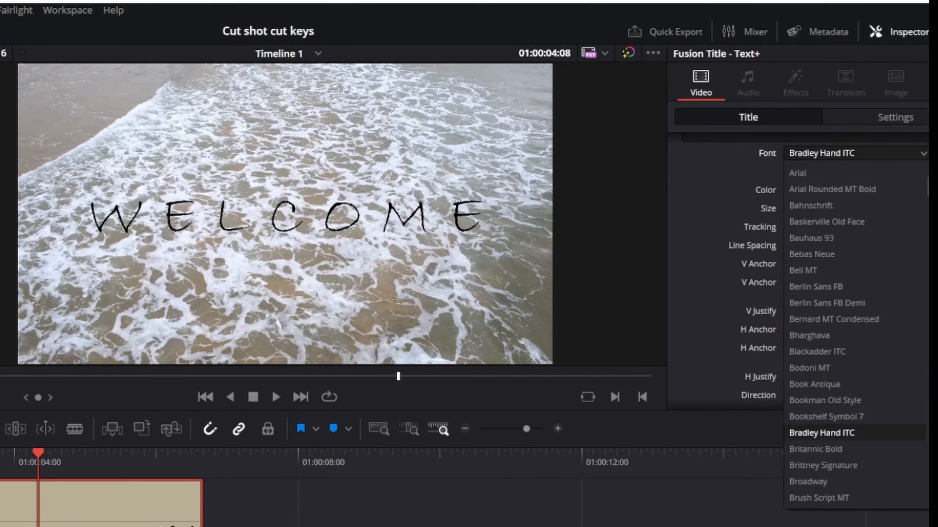
pyautogui.click(893, 306)
# Step: Set the title's position to X 4.000, Y -7.000 and its anchor point X to -9.000
pyautogui.click(897, 118)
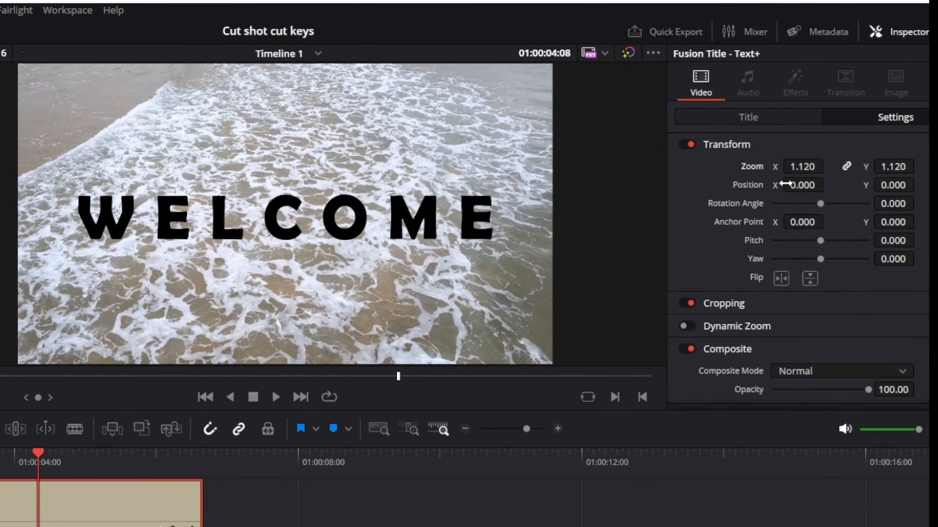
pyautogui.moveTo(801, 167); pyautogui.dragTo(816, 185)
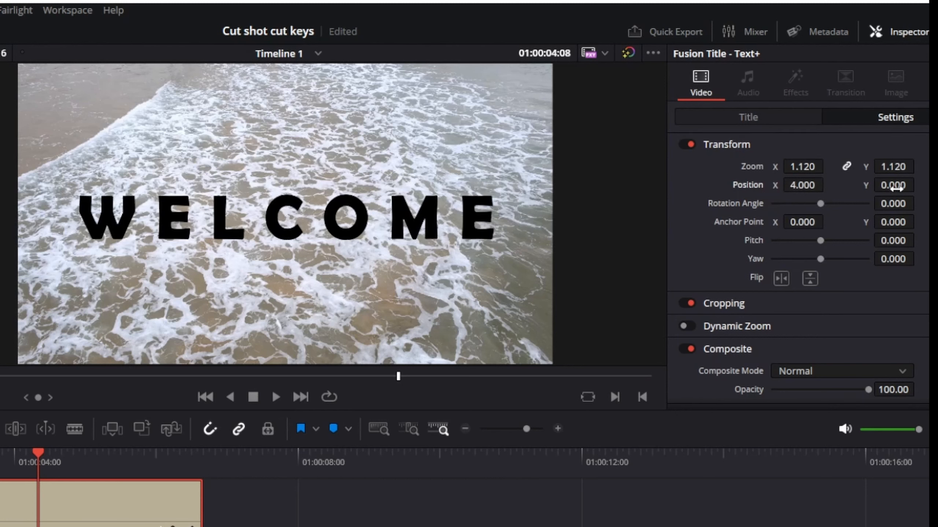
pyautogui.moveTo(896, 189); pyautogui.dragTo(920, 185)
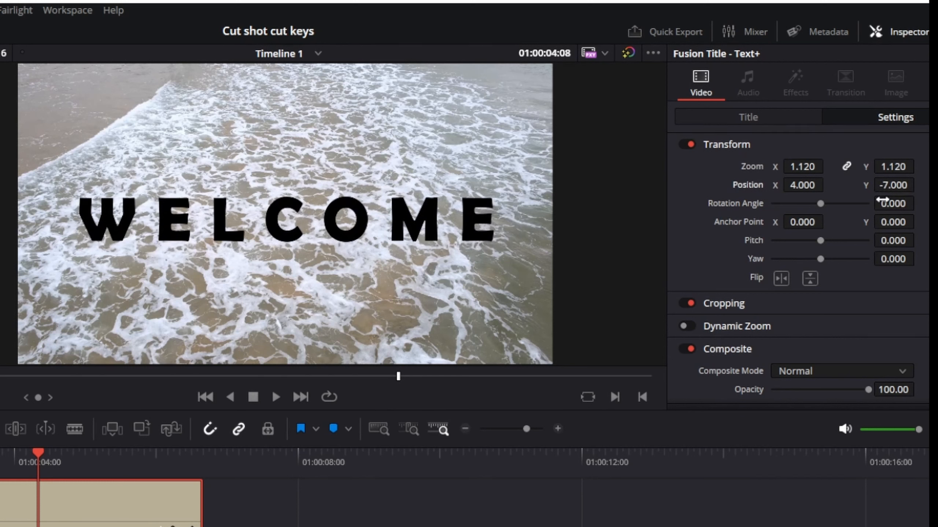
pyautogui.moveTo(805, 221); pyautogui.dragTo(828, 222)
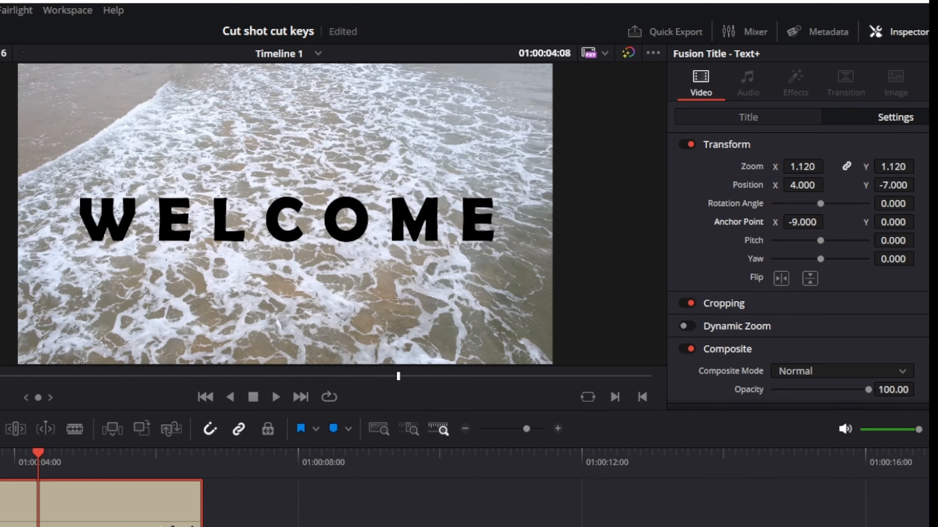
# Step: Tilt the title with pitch 0.228 and yaw 0.265, and move it to position X 178.000, Y 145.000
pyautogui.moveTo(894, 240); pyautogui.dragTo(918, 258)
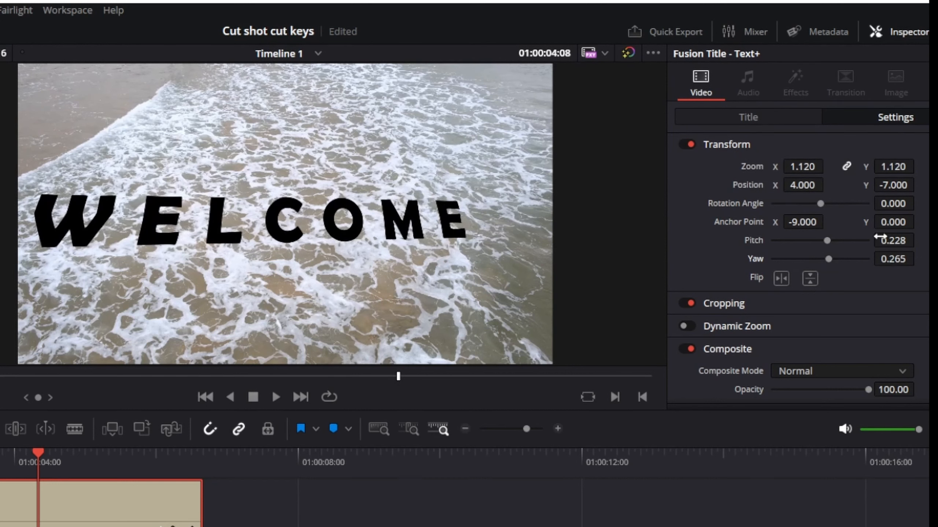
pyautogui.moveTo(900, 186); pyautogui.dragTo(899, 185)
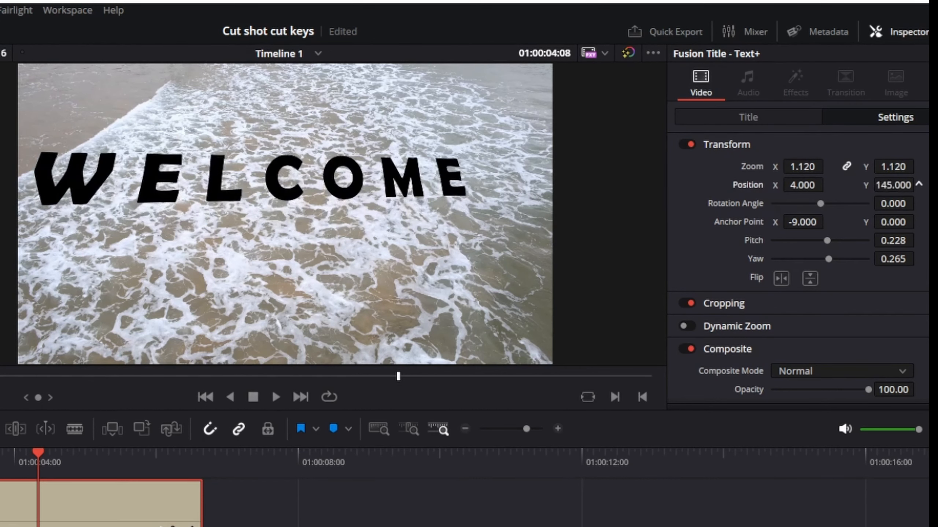
pyautogui.moveTo(803, 185); pyautogui.dragTo(803, 185)
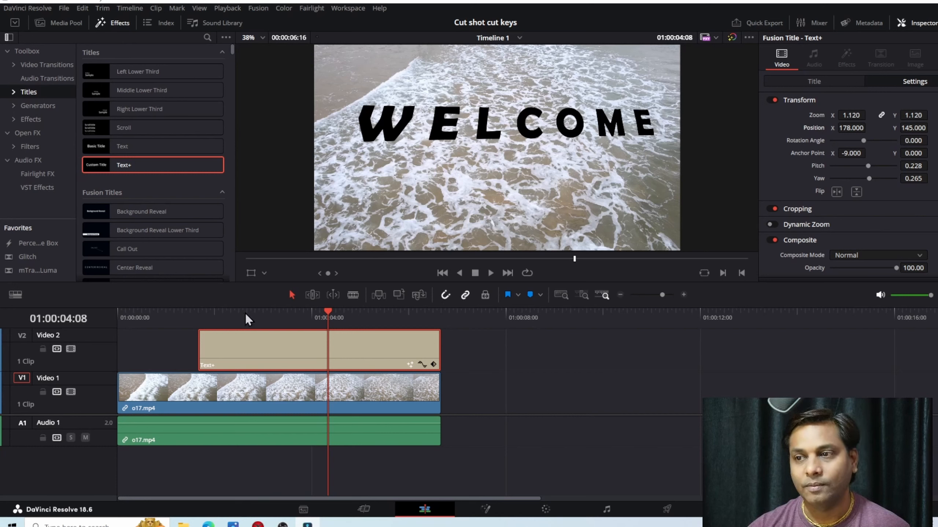
# Step: Play the timeline from the start to review the repositioned WELCOME title over the beach footage
pyautogui.click(198, 317)
pyautogui.click(294, 318)
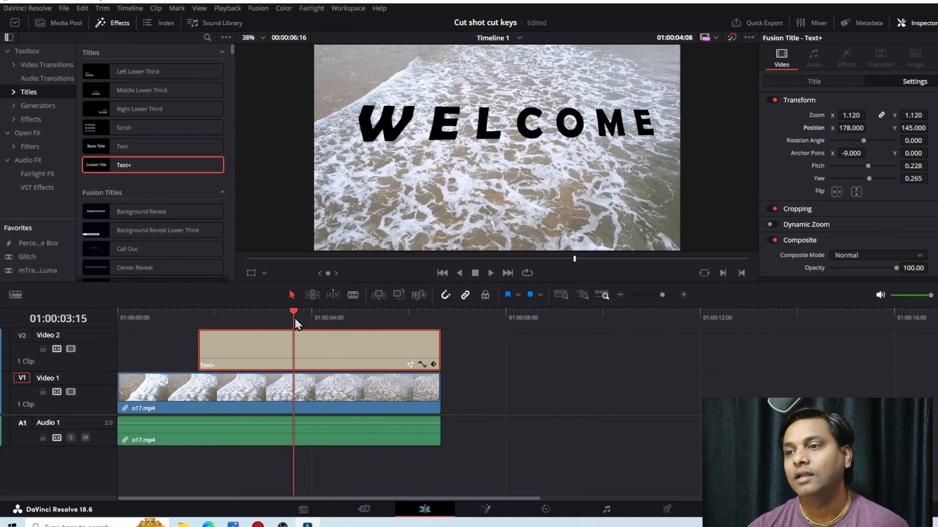
pyautogui.moveTo(291, 310); pyautogui.dragTo(105, 324)
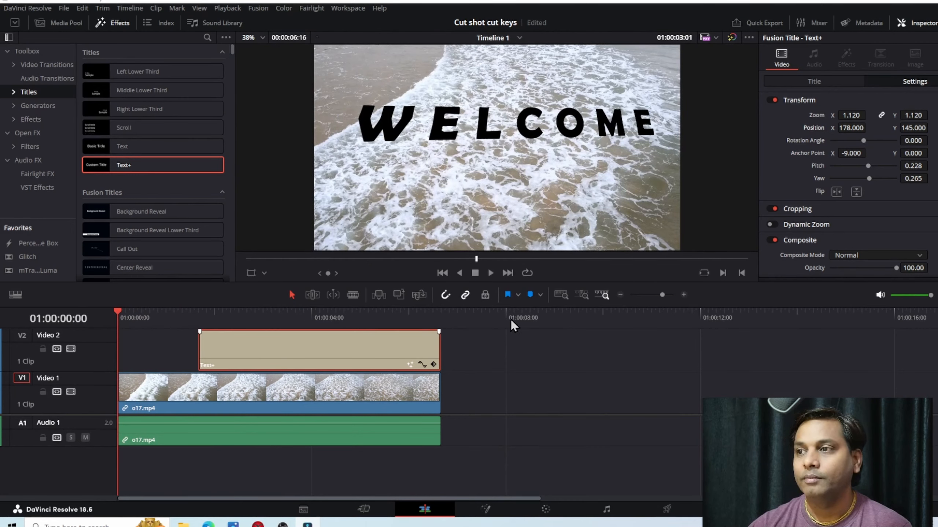
pyautogui.press('space')
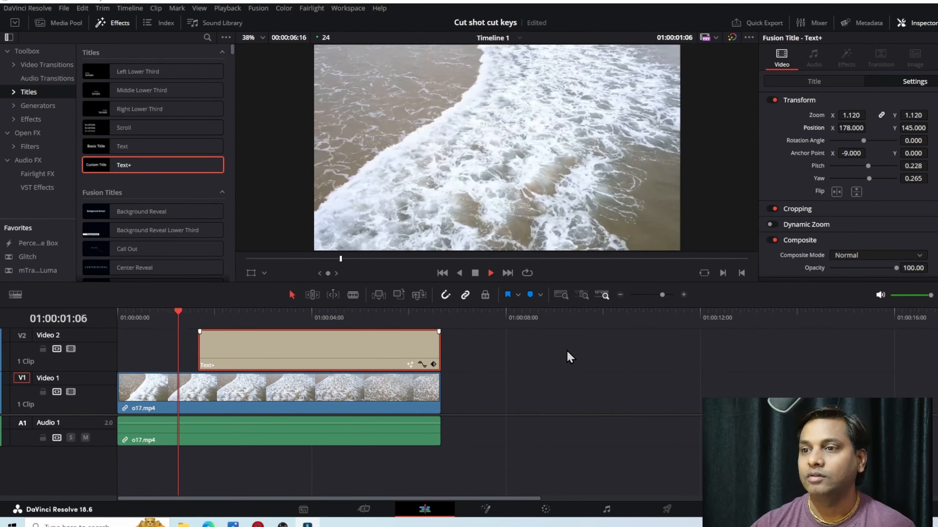
pyautogui.press('space')
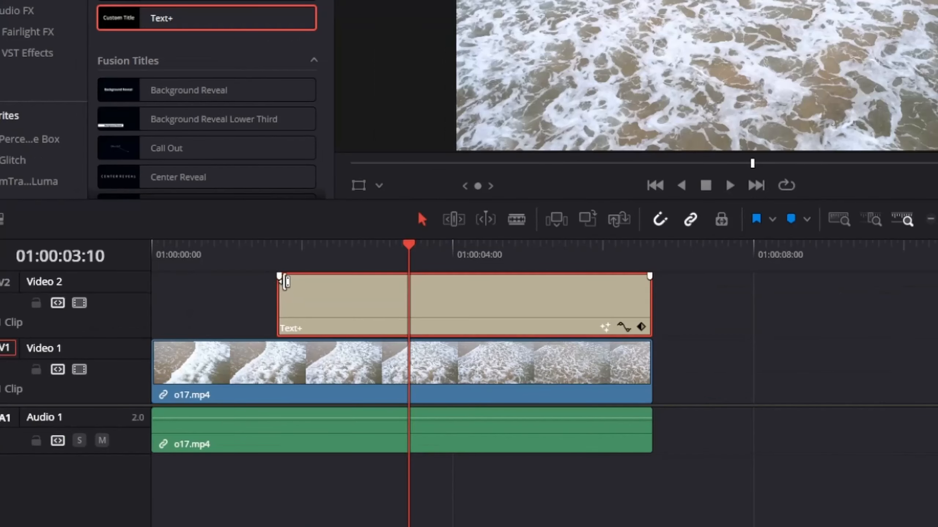
# Step: Add a short fade-in and a short fade-out to the Text+ clip on Video 2
pyautogui.press('ctrl')
pyautogui.moveTo(279, 277); pyautogui.dragTo(328, 276)
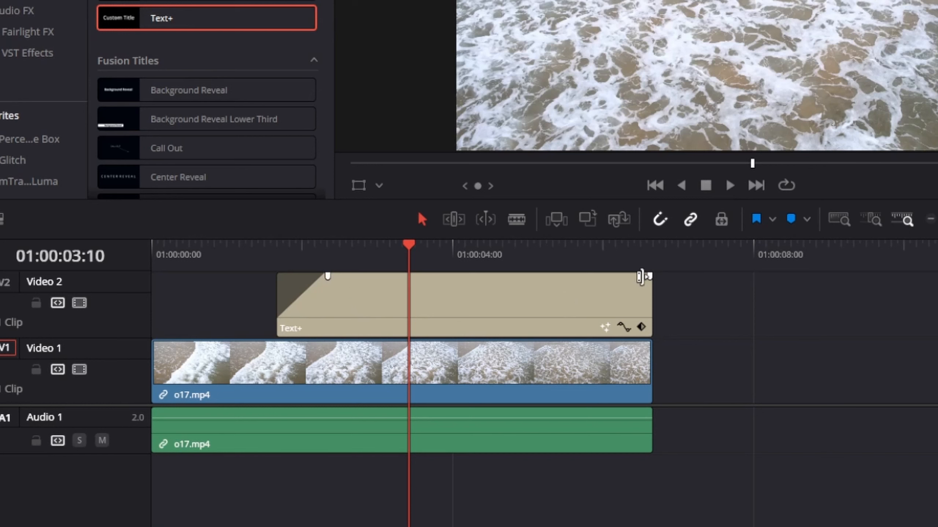
pyautogui.moveTo(650, 275); pyautogui.dragTo(616, 277)
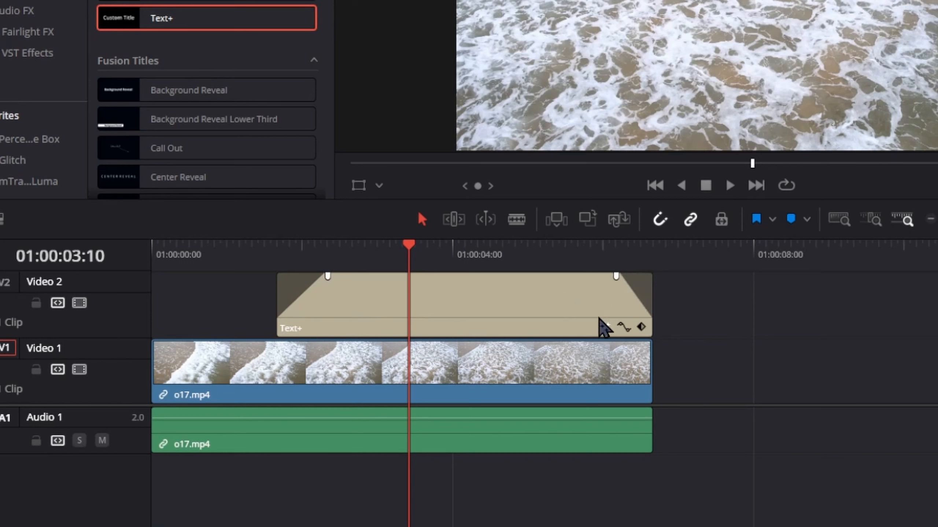
# Step: Shorten the Text+ clip from its end and reposition it over the middle part of the beach clip
pyautogui.moveTo(604, 324); pyautogui.dragTo(563, 328)
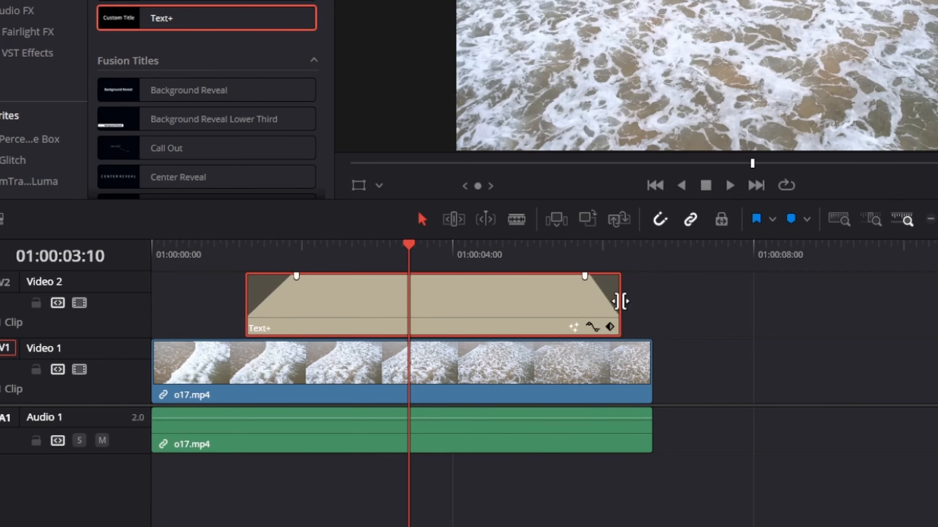
pyautogui.moveTo(620, 297); pyautogui.dragTo(539, 320)
pyautogui.moveTo(468, 331); pyautogui.dragTo(510, 330)
# Step: Lengthen the Text+ clip's fade-out and play the timeline from the start
pyautogui.moveTo(554, 275); pyautogui.dragTo(530, 277)
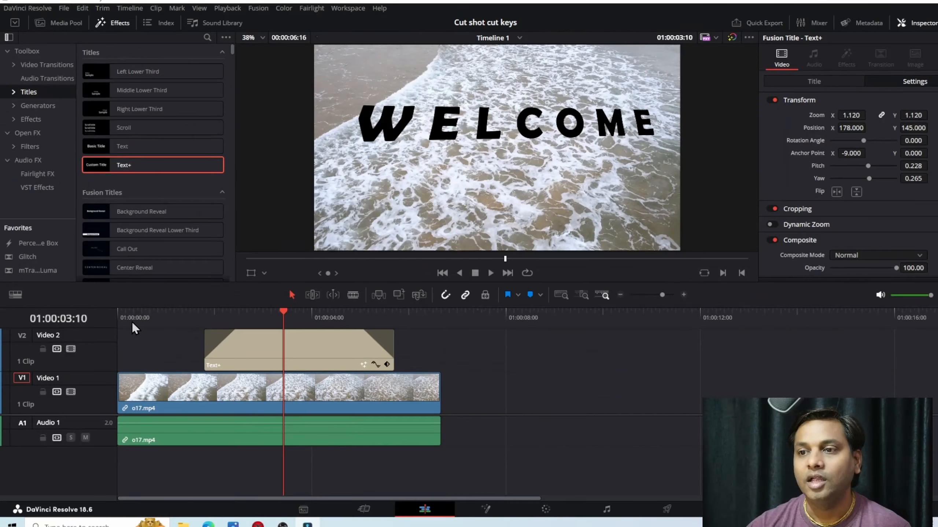
pyautogui.click(121, 317)
pyautogui.press('space')
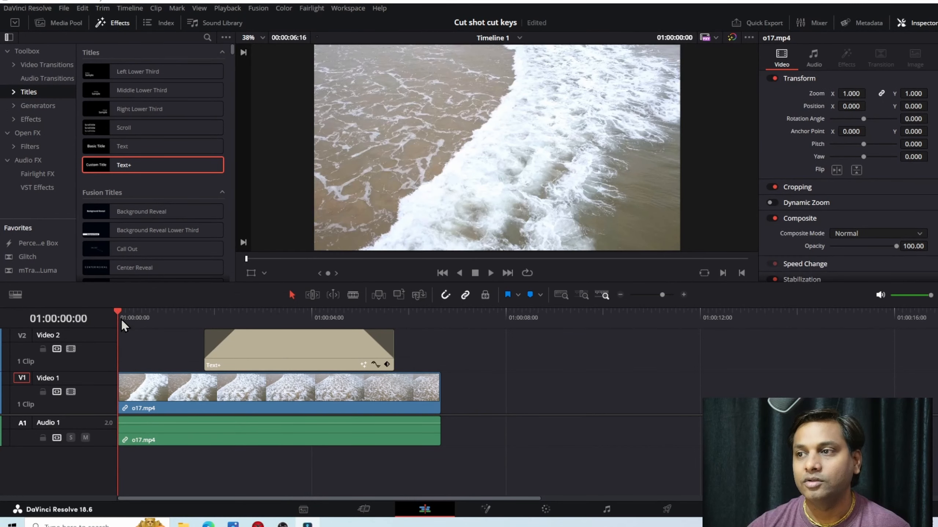